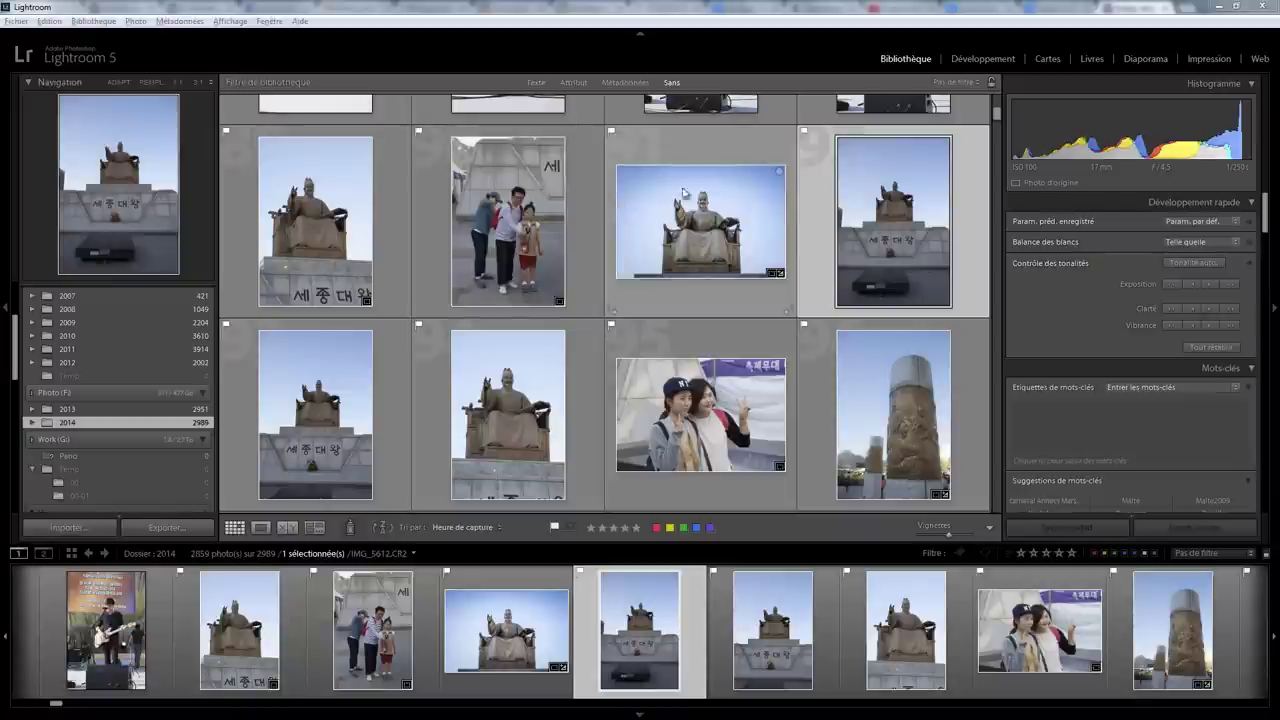
# - Select the five statue photos and group them into one stack labelled 5
pyautogui.click(393, 261)
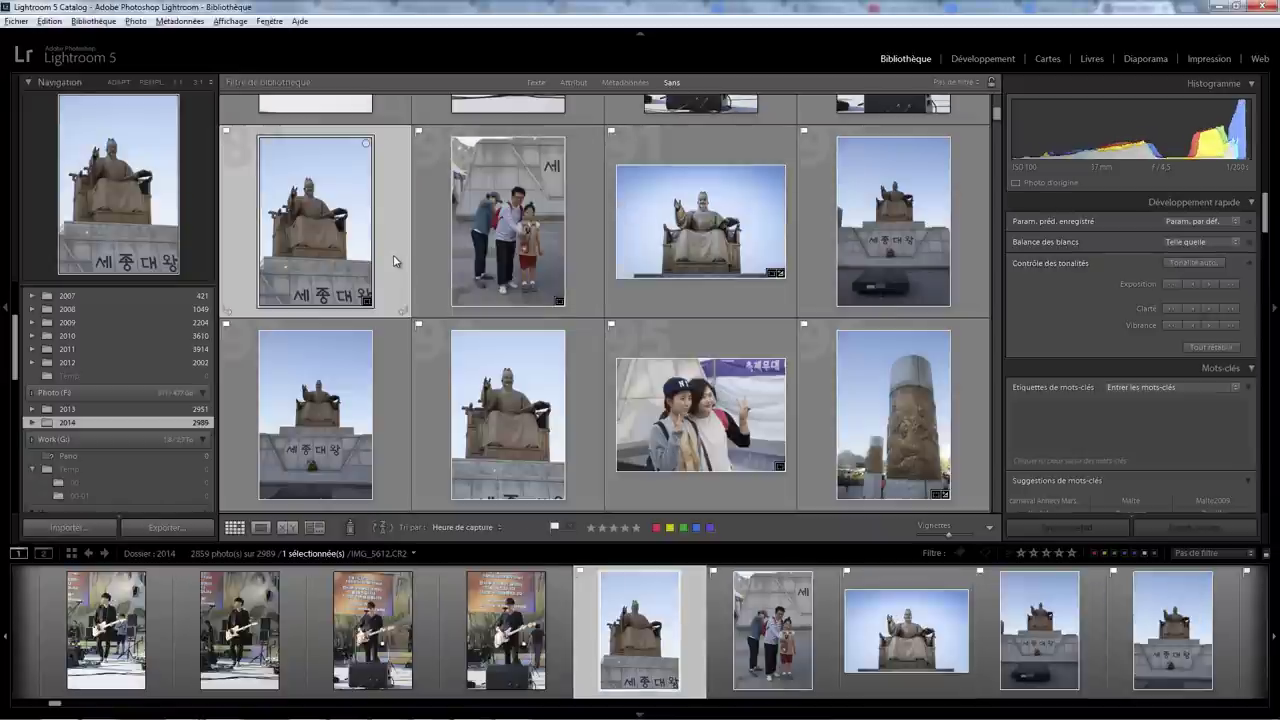
pyautogui.keyDown('ctrl'); pyautogui.click(639, 299); pyautogui.keyUp('ctrl')
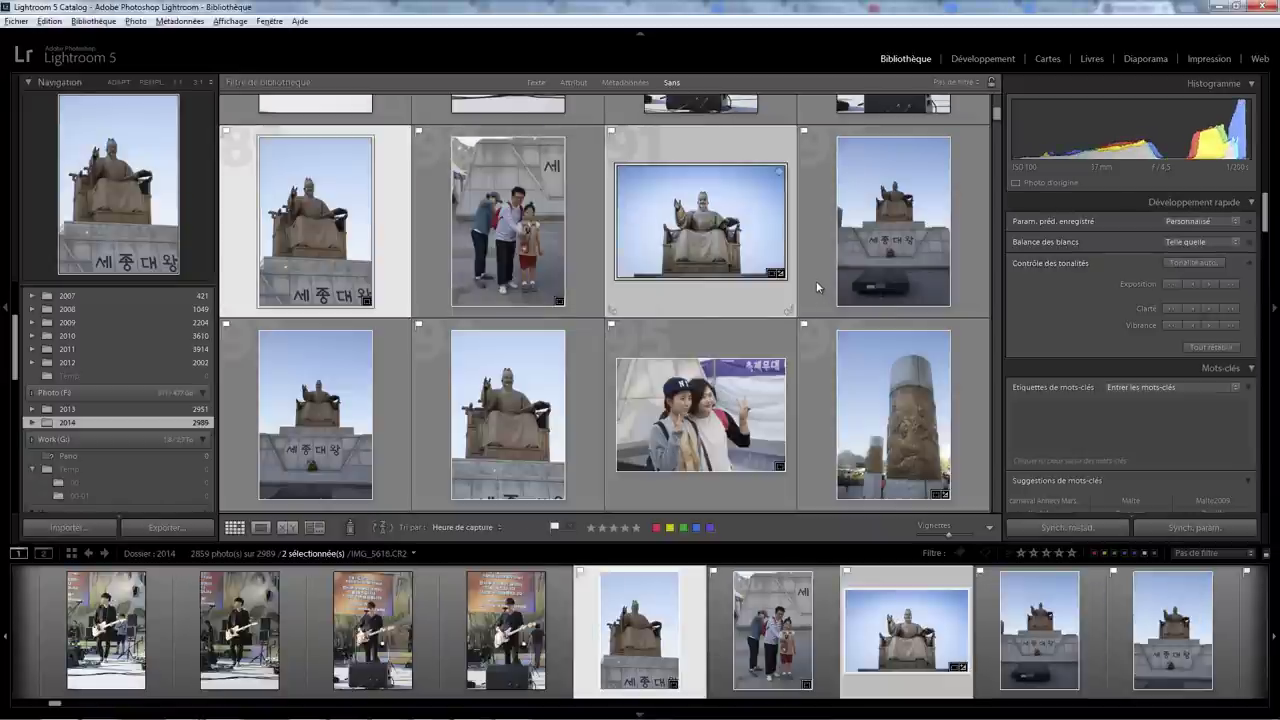
pyautogui.keyDown('ctrl'); pyautogui.click(586, 370); pyautogui.keyUp('ctrl')
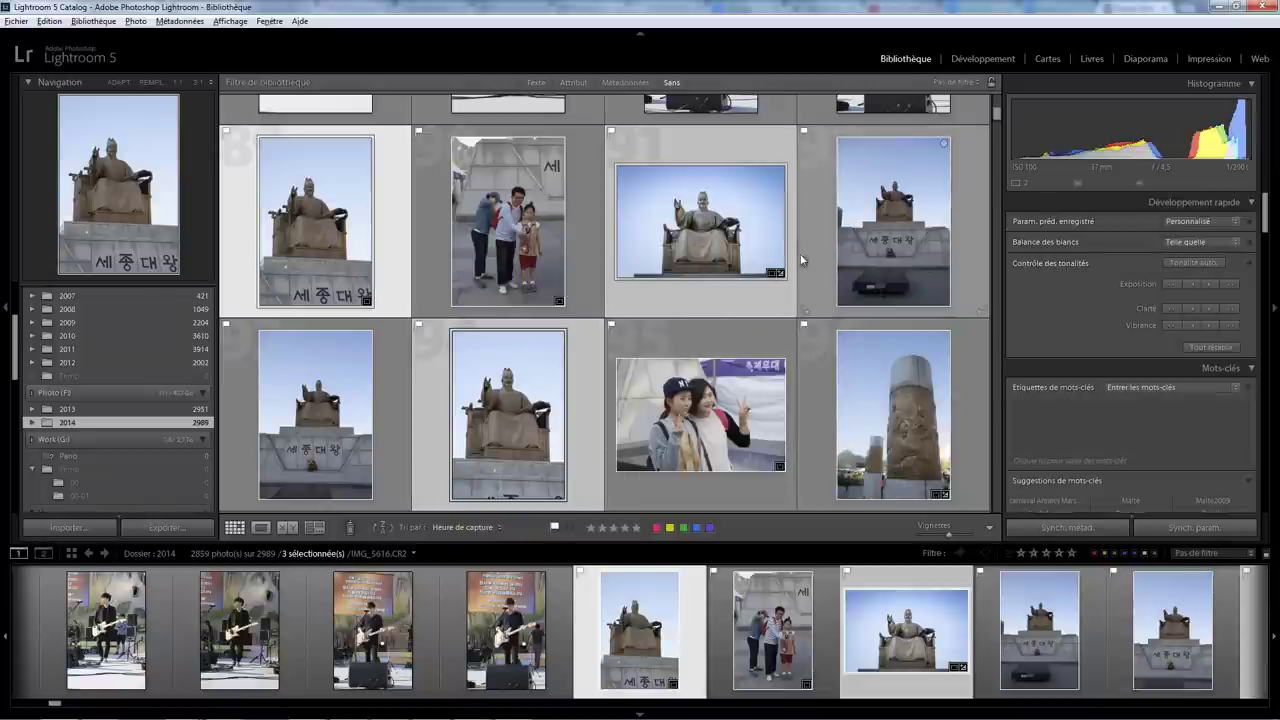
pyautogui.keyDown('ctrl'); pyautogui.click(808, 252); pyautogui.keyUp('ctrl')
pyautogui.keyDown('ctrl'); pyautogui.click(393, 385); pyautogui.keyUp('ctrl')
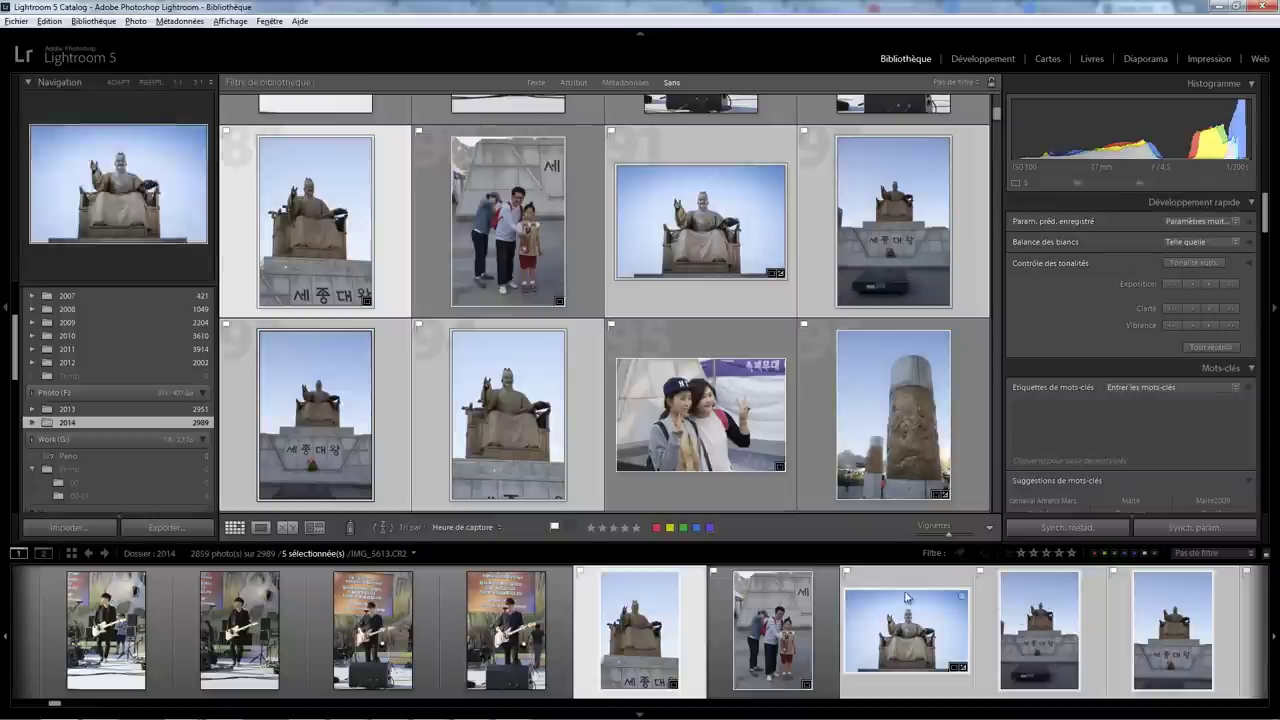
pyautogui.rightClick(660, 299)
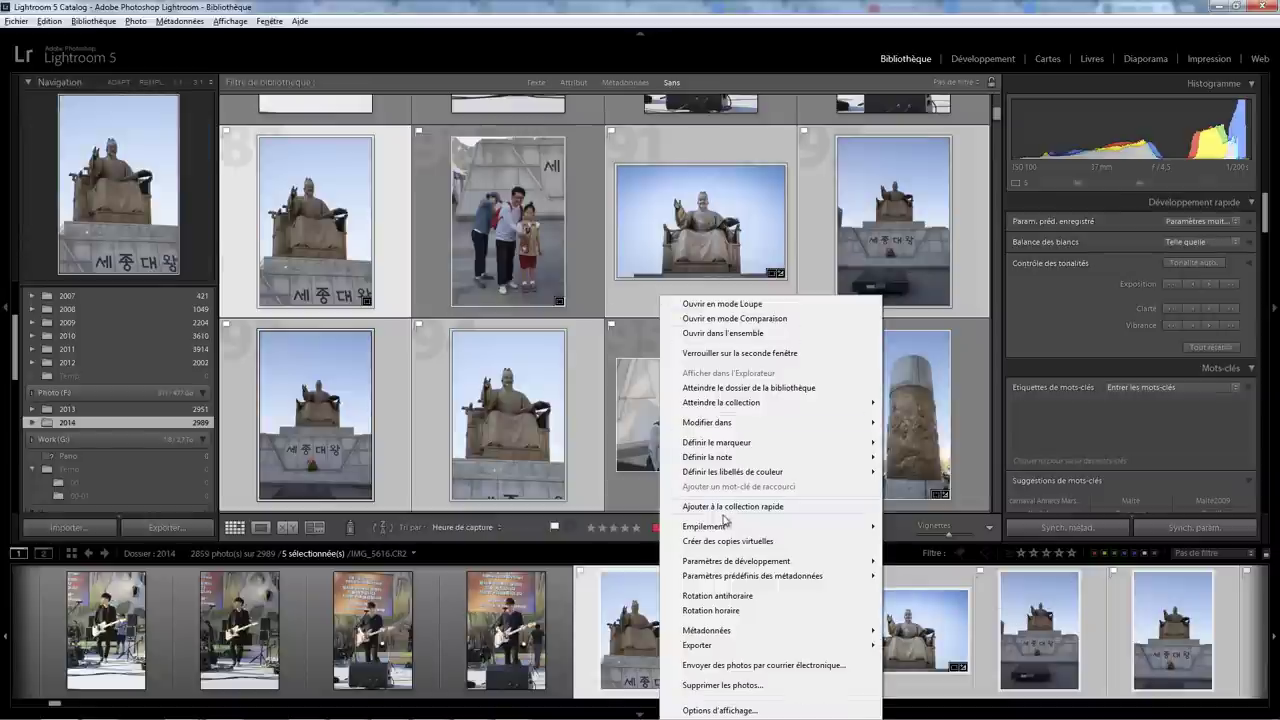
pyautogui.moveTo(705, 526)
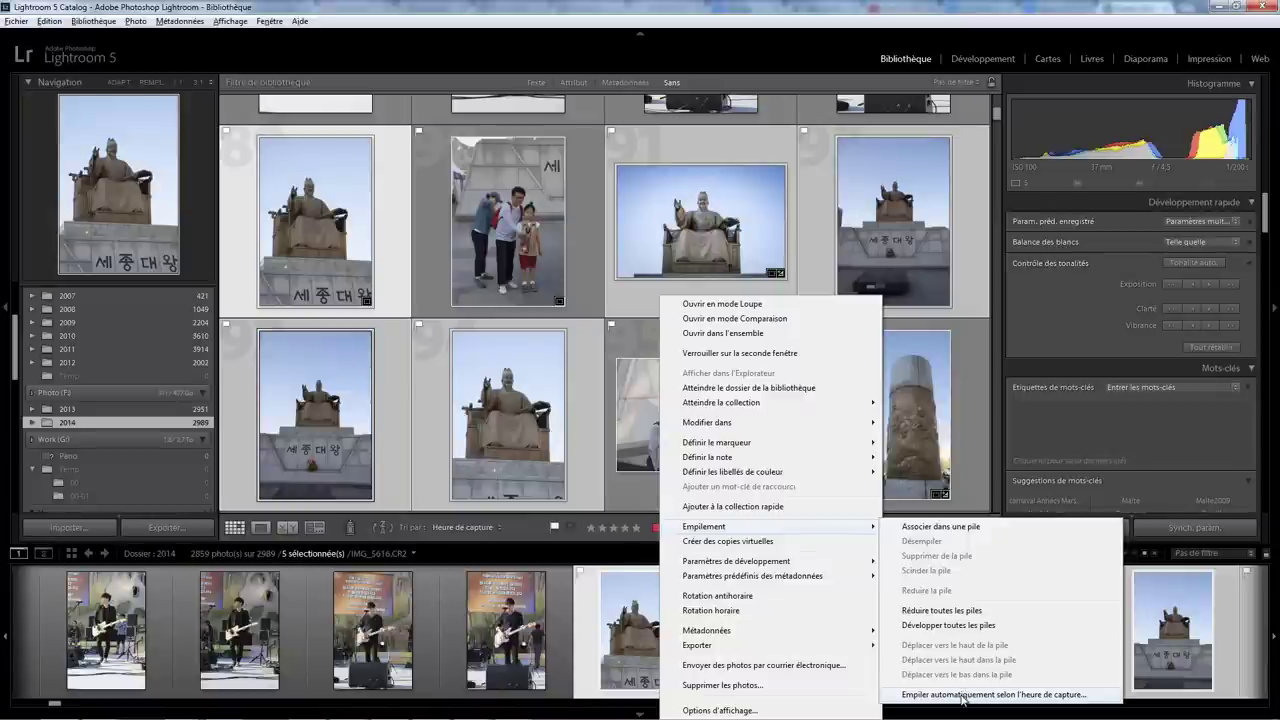
pyautogui.click(940, 527)
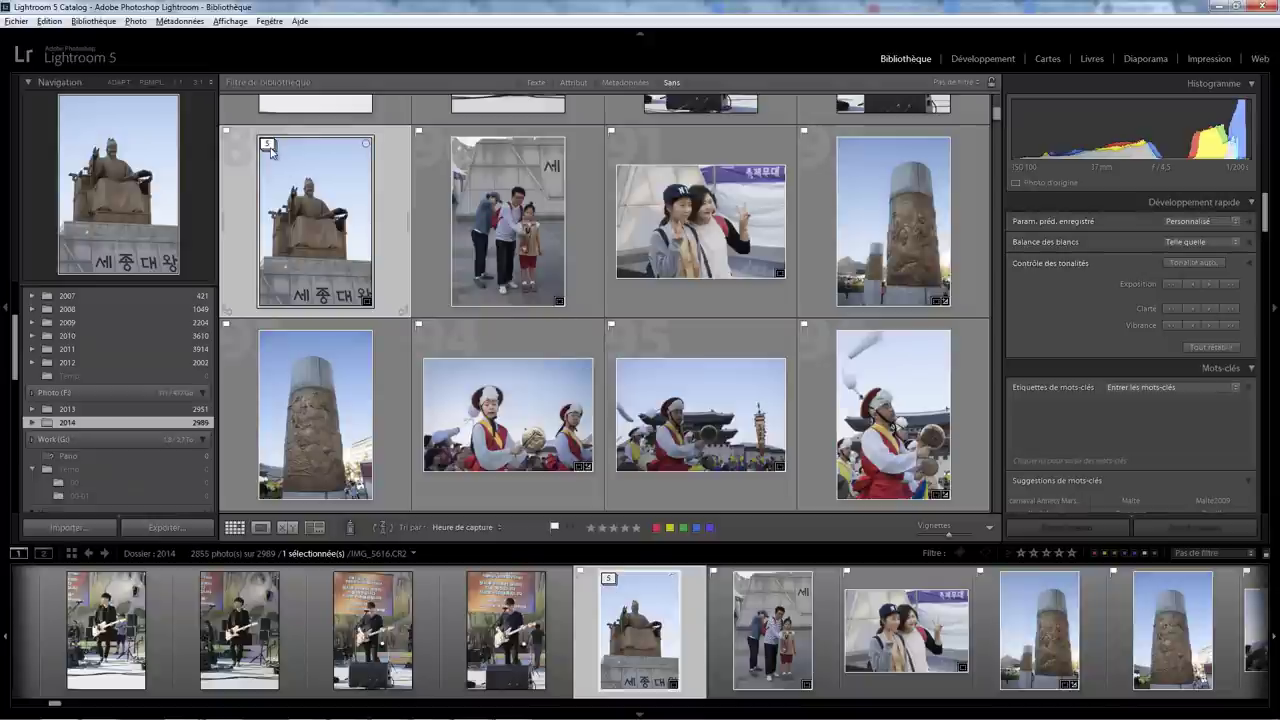
# - Expand, collapse and re-expand the statue stack, then bring up options for its second photo
pyautogui.click(269, 147)
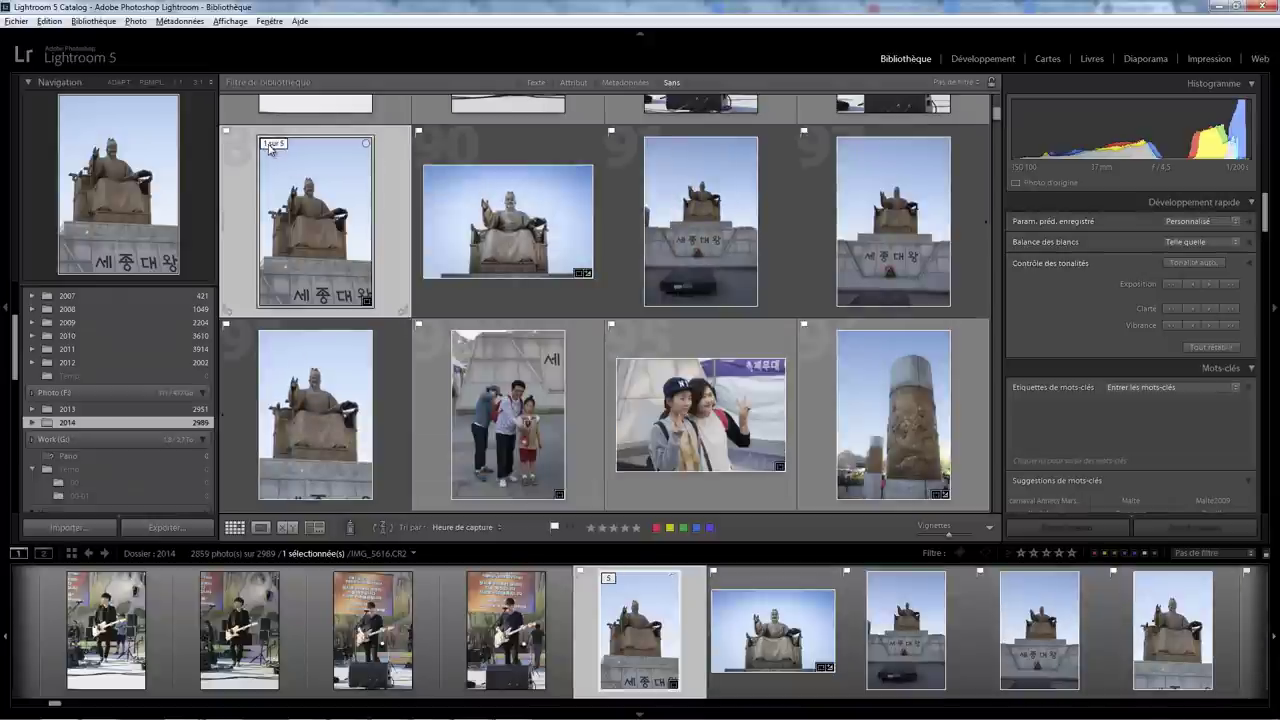
pyautogui.click(269, 146)
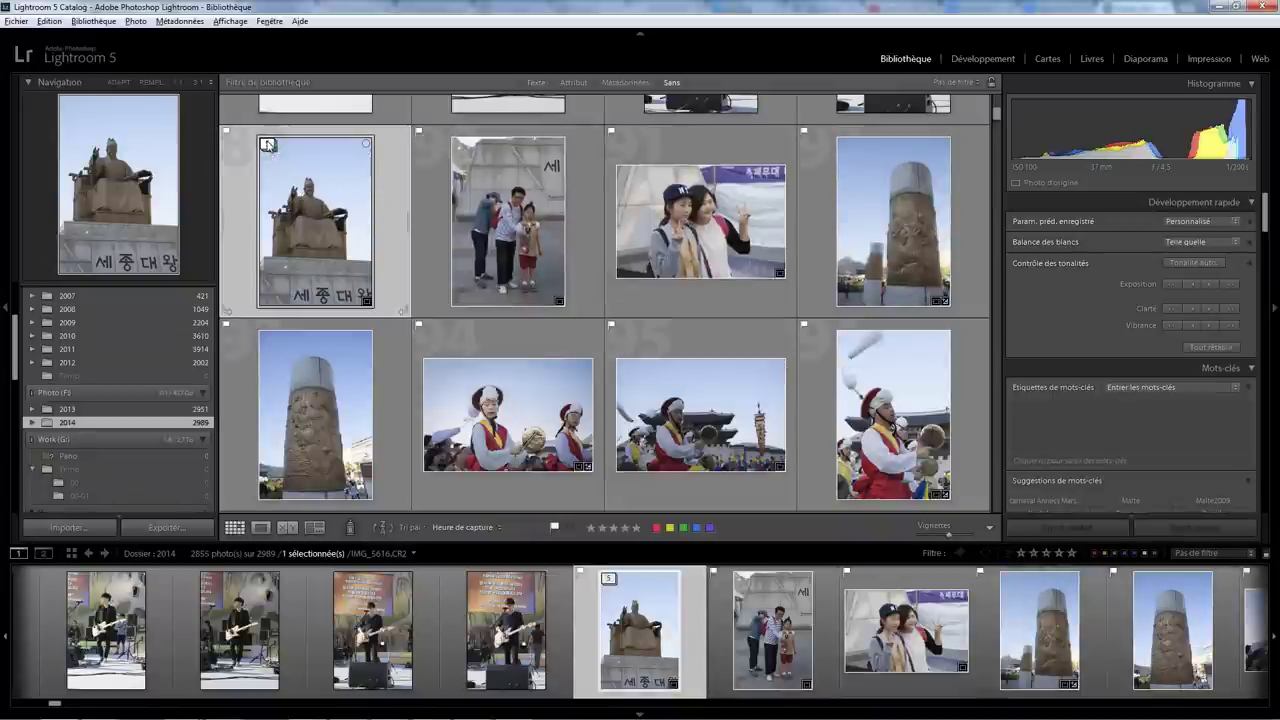
pyautogui.click(268, 144)
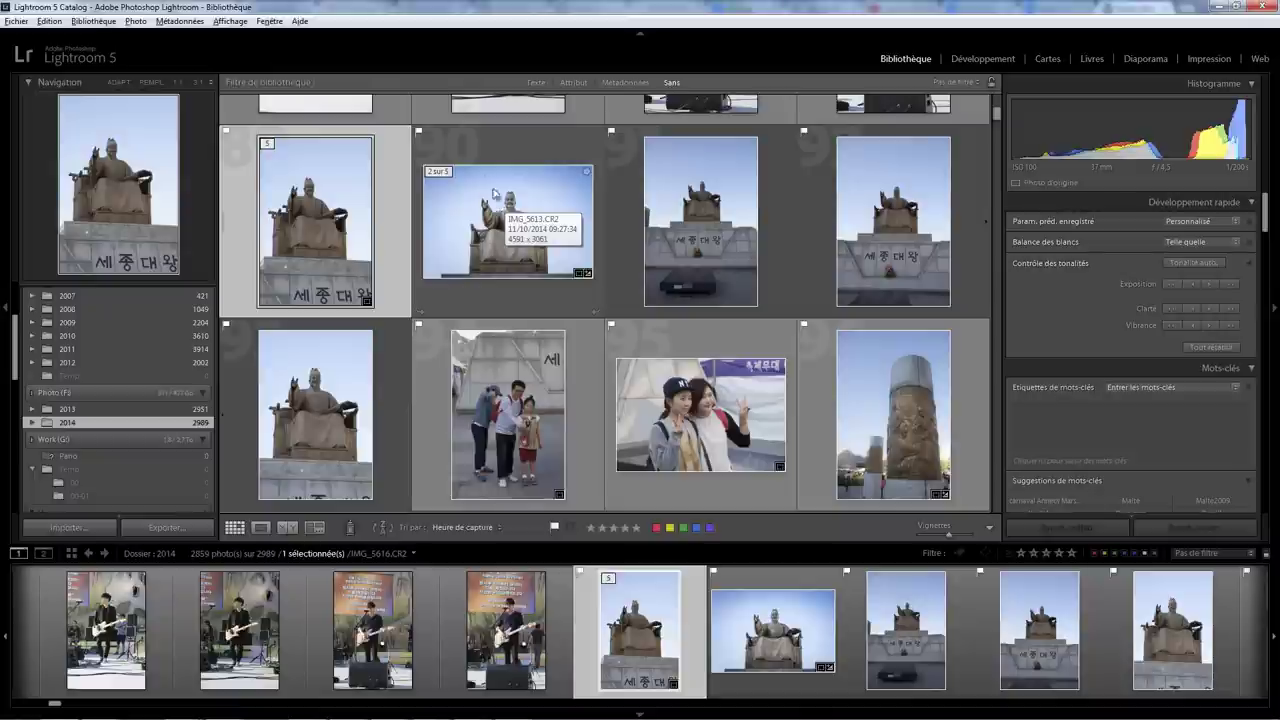
pyautogui.click(502, 160)
pyautogui.rightClick(496, 151)
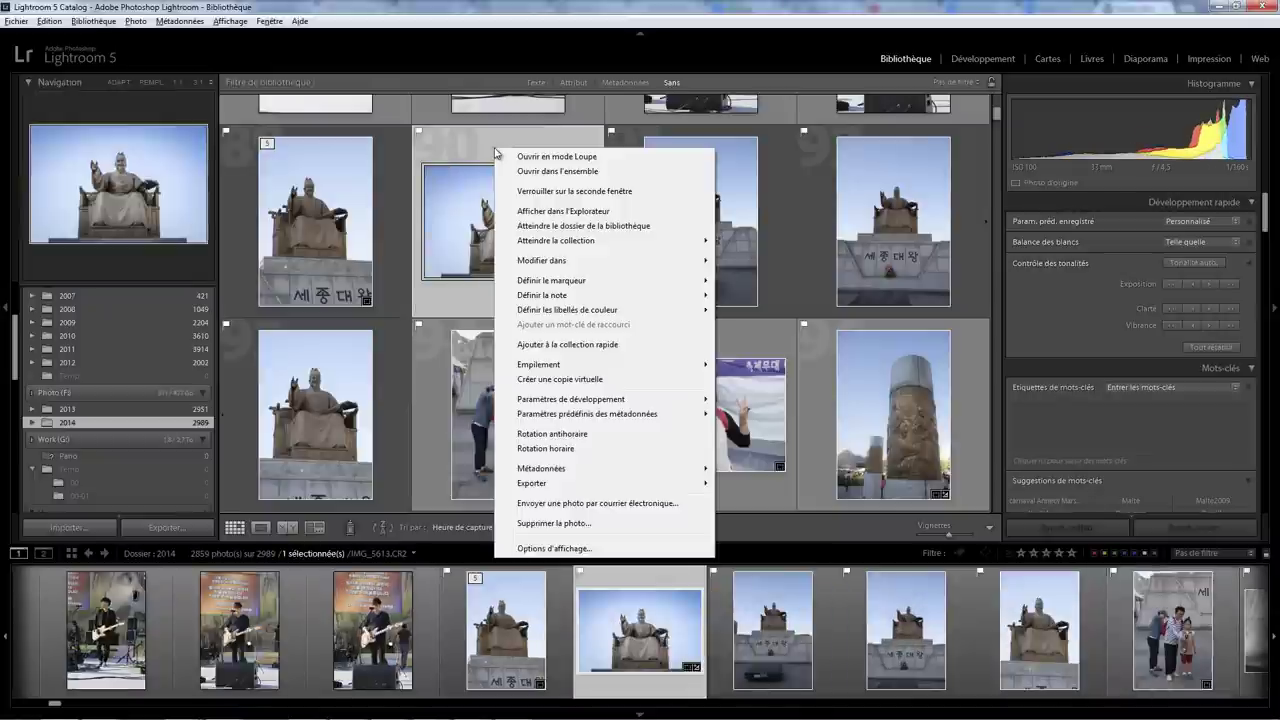
pyautogui.moveTo(540, 364)
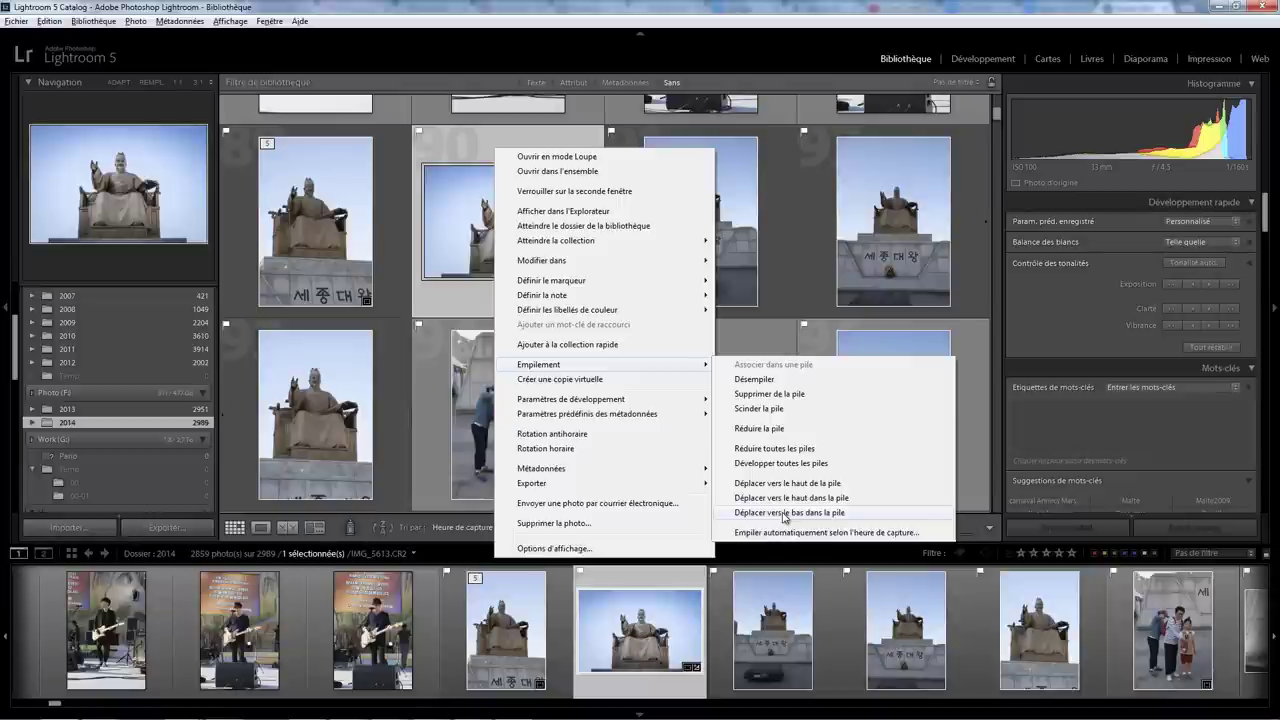
# - Move the landscape statue photo down, then up, then to the top of the stack
pyautogui.click(785, 518)
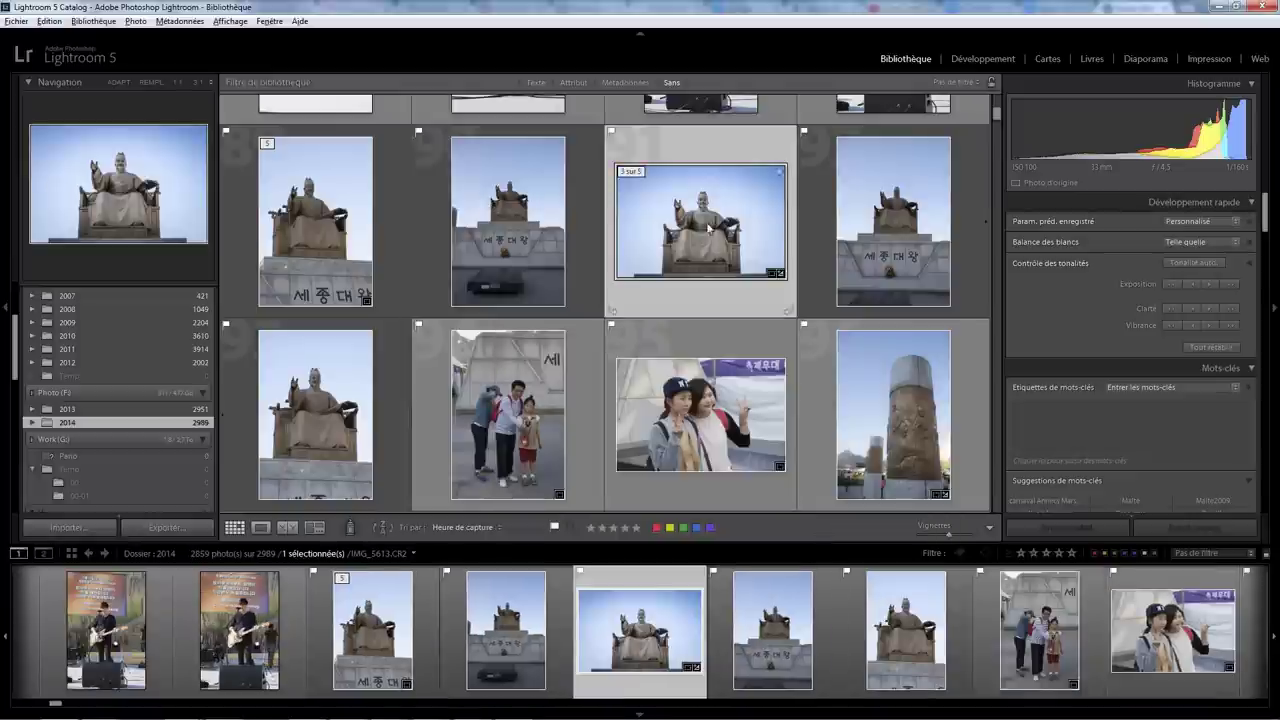
pyautogui.rightClick(679, 153)
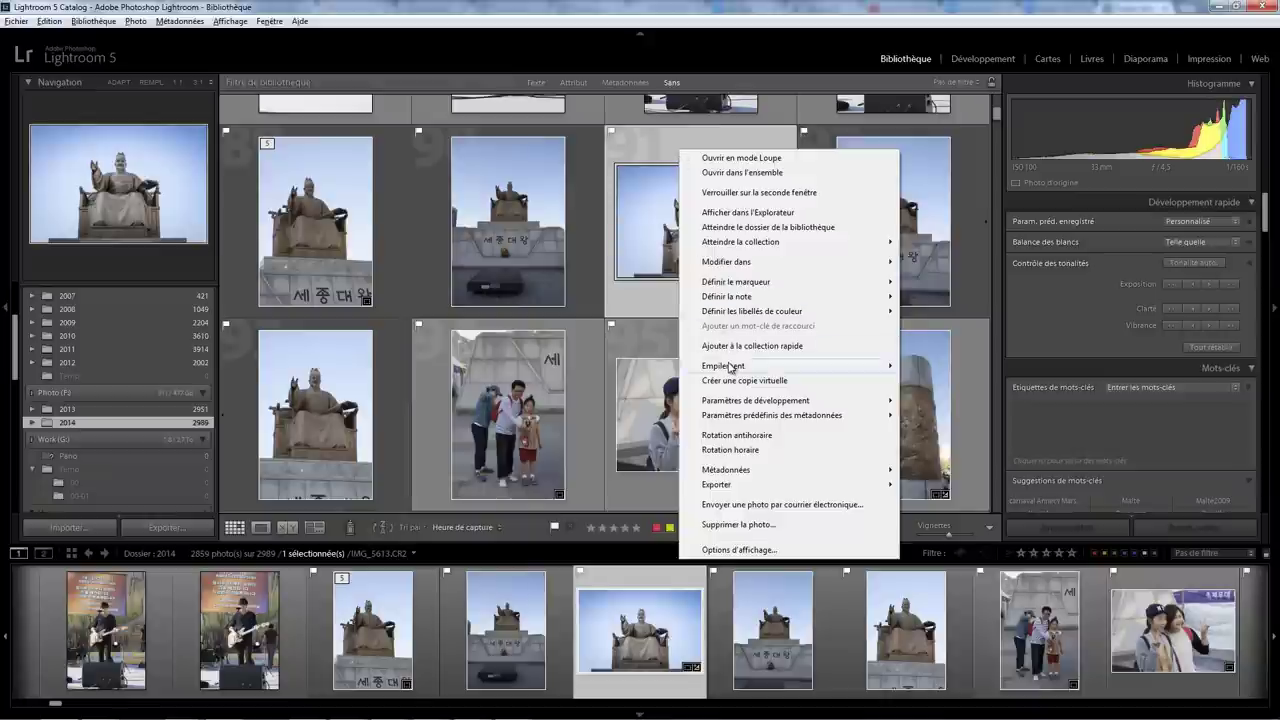
pyautogui.moveTo(723, 365)
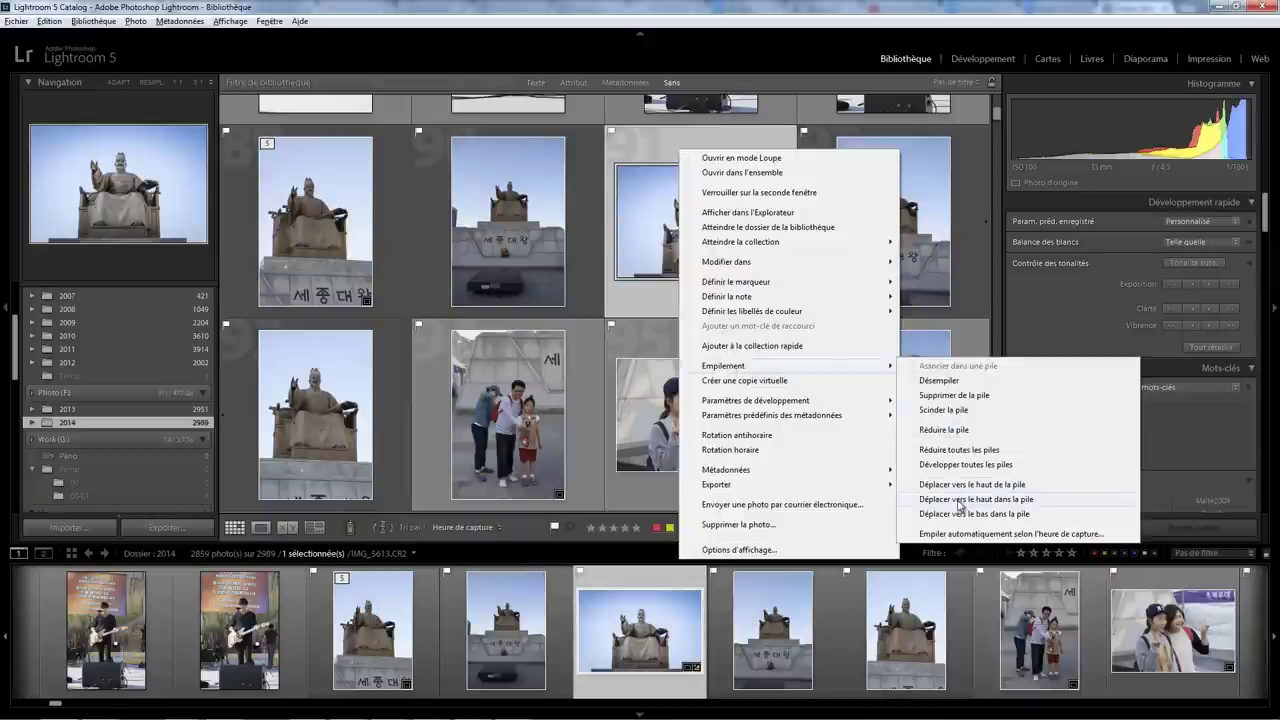
pyautogui.click(960, 499)
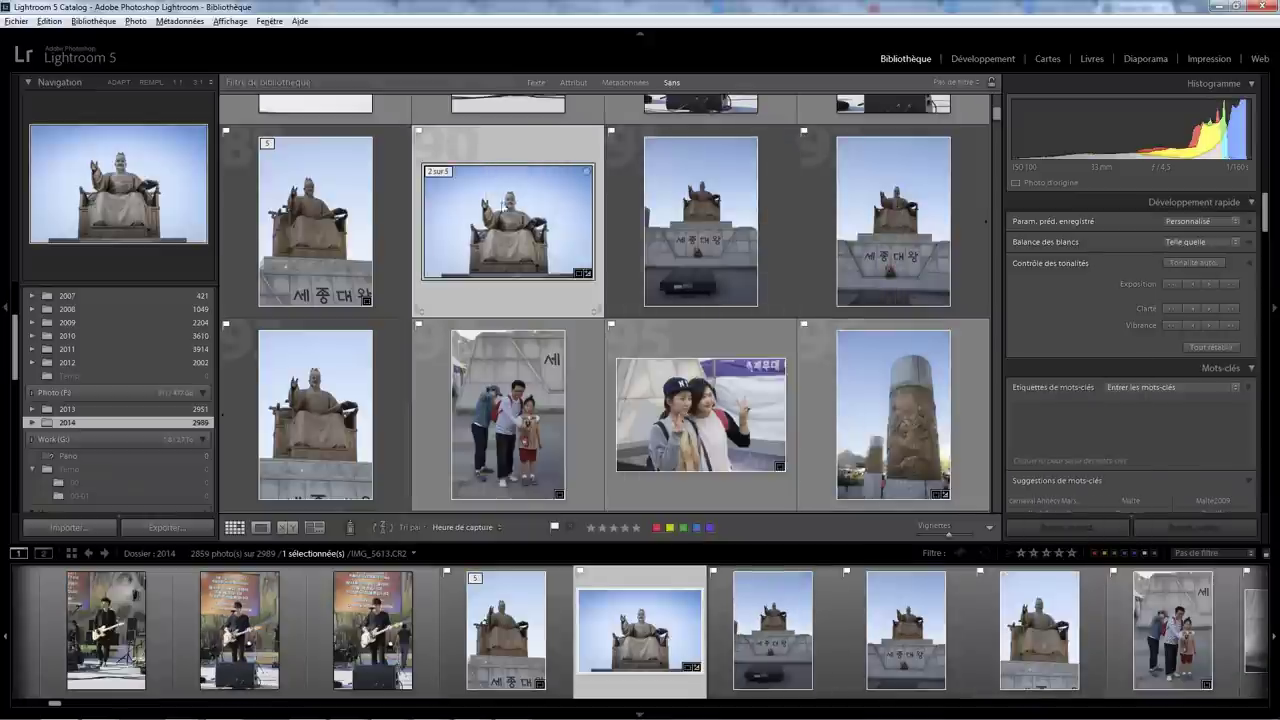
pyautogui.rightClick(500, 150)
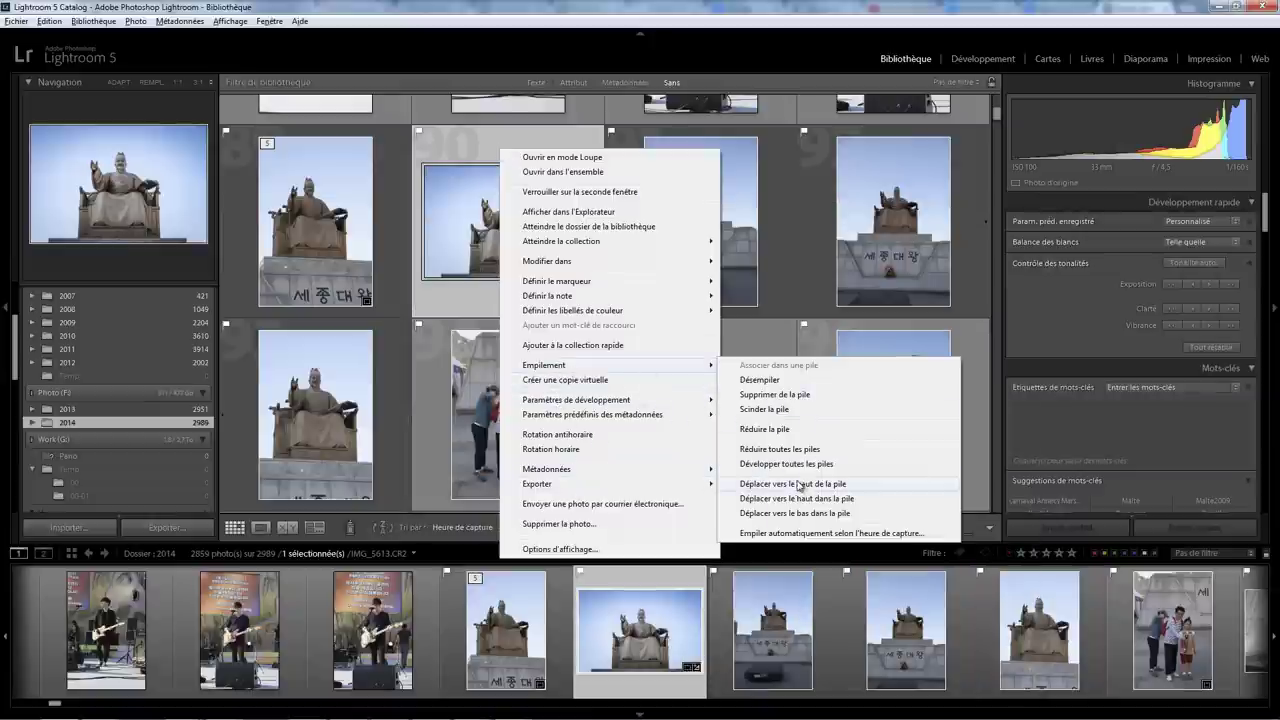
pyautogui.click(788, 482)
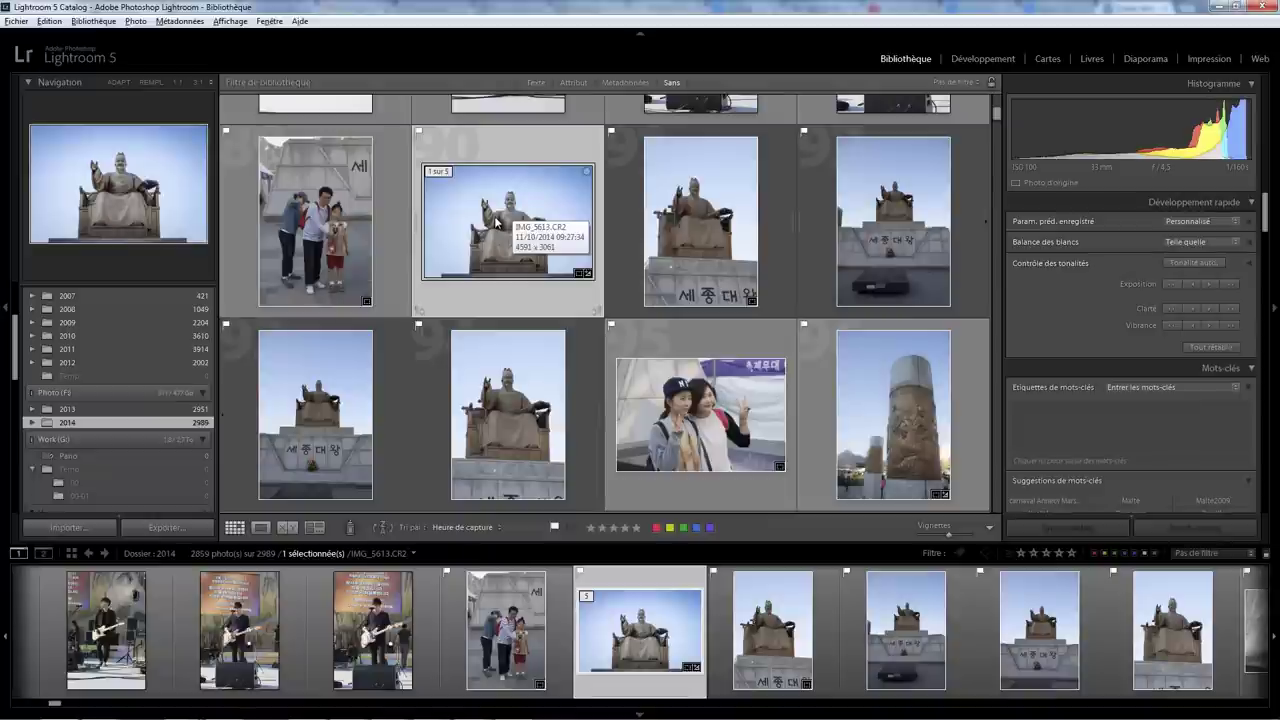
# - Move the horizontal statue photo to the top of the stack with the shortcut
pyautogui.click(430, 362)
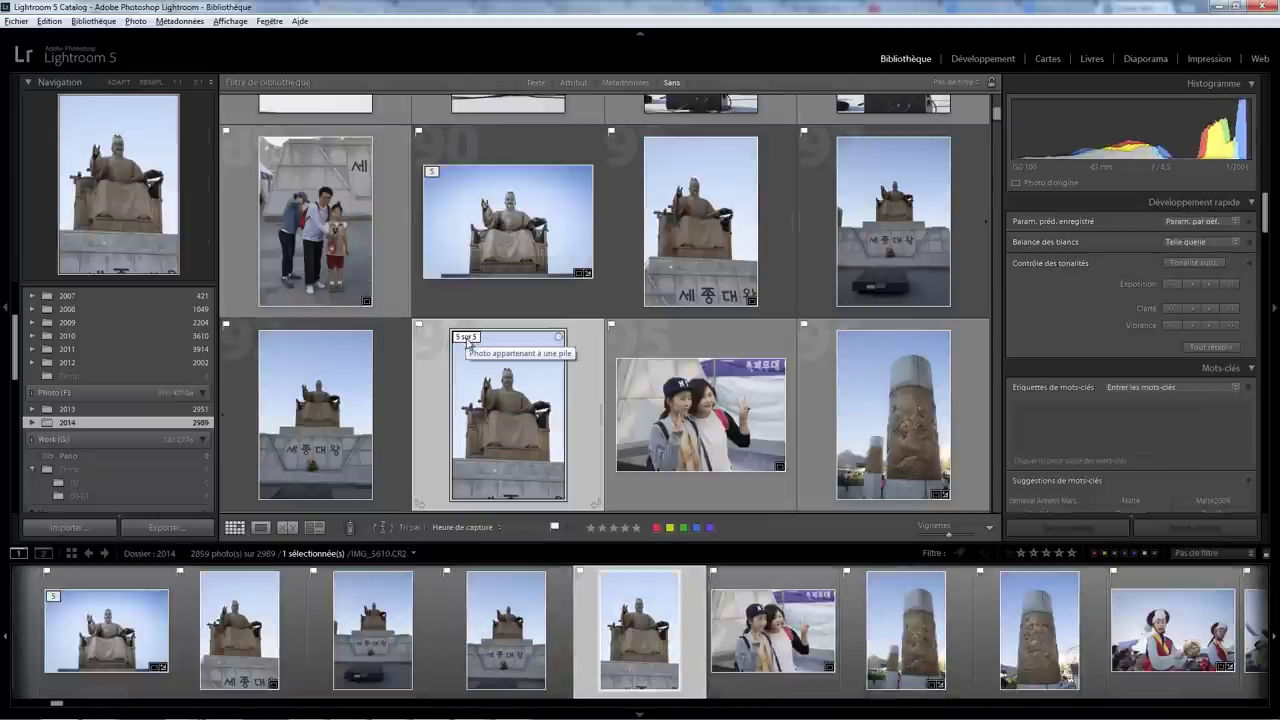
pyautogui.click(463, 338)
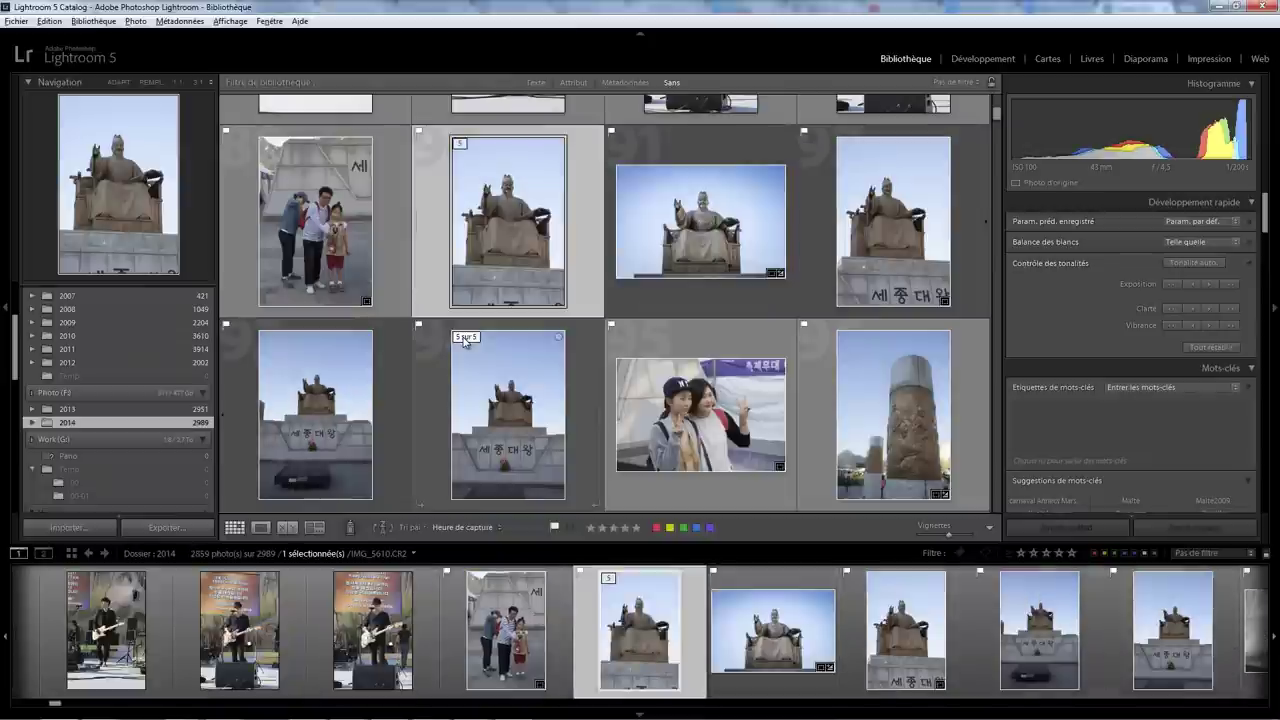
pyautogui.click(692, 145)
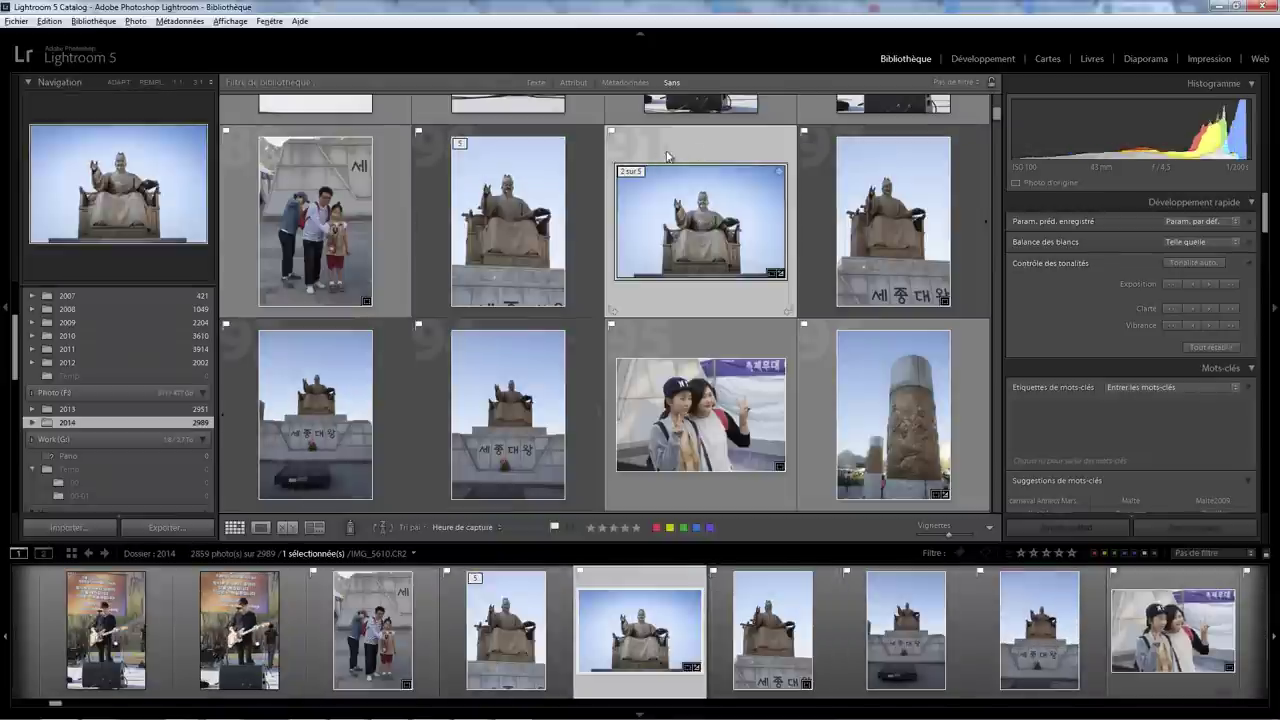
pyautogui.hotkey('shift', 's')
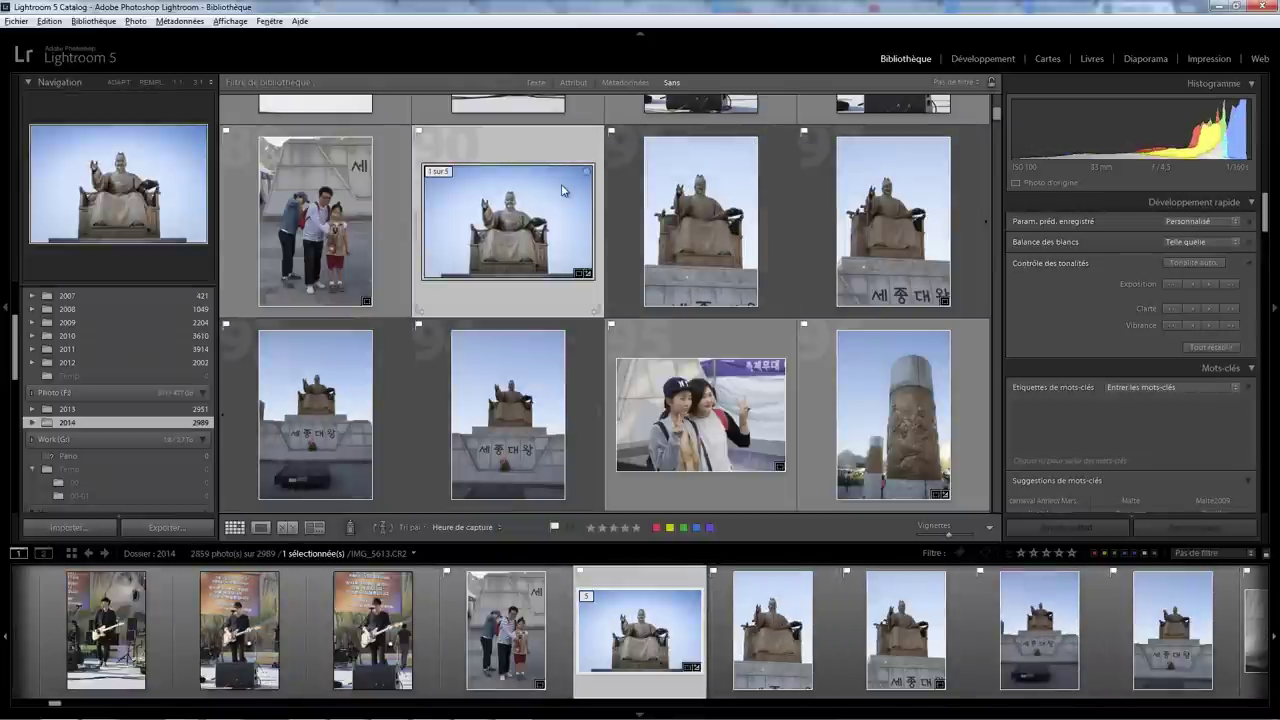
# - Remove one vertical statue photo from the stack, leaving four stacked
pyautogui.rightClick(510, 298)
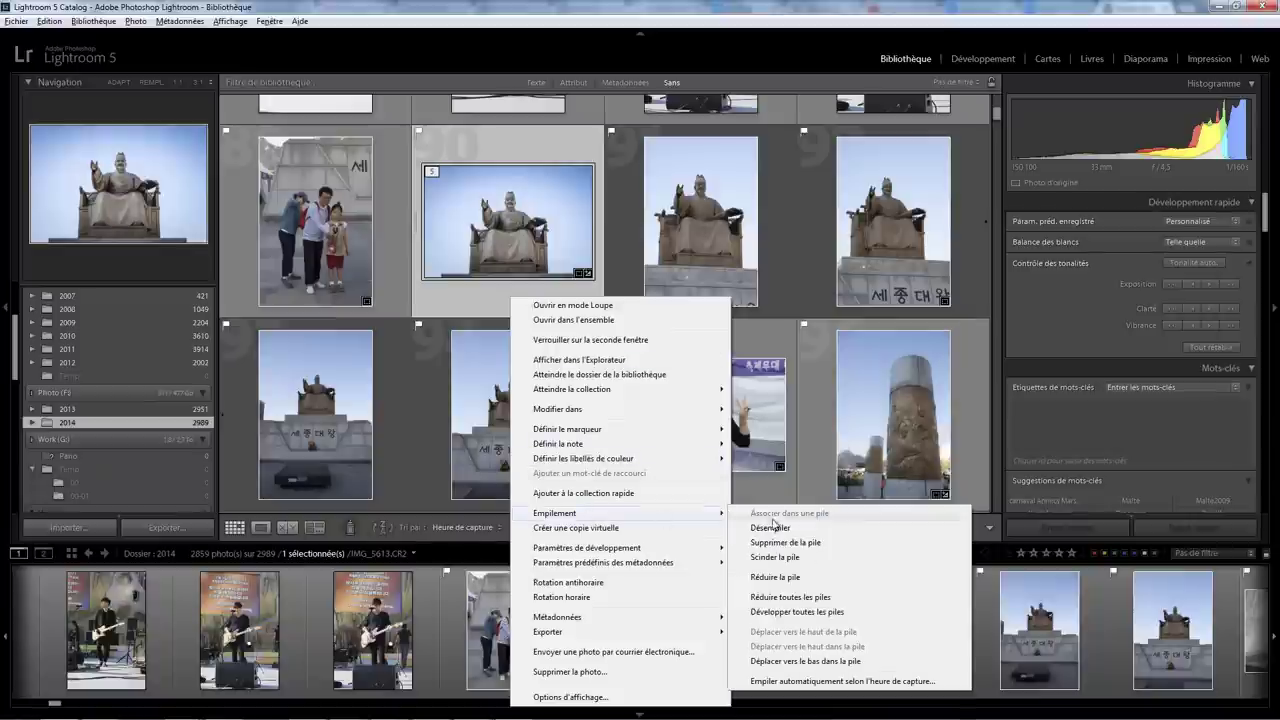
pyautogui.moveTo(555, 513)
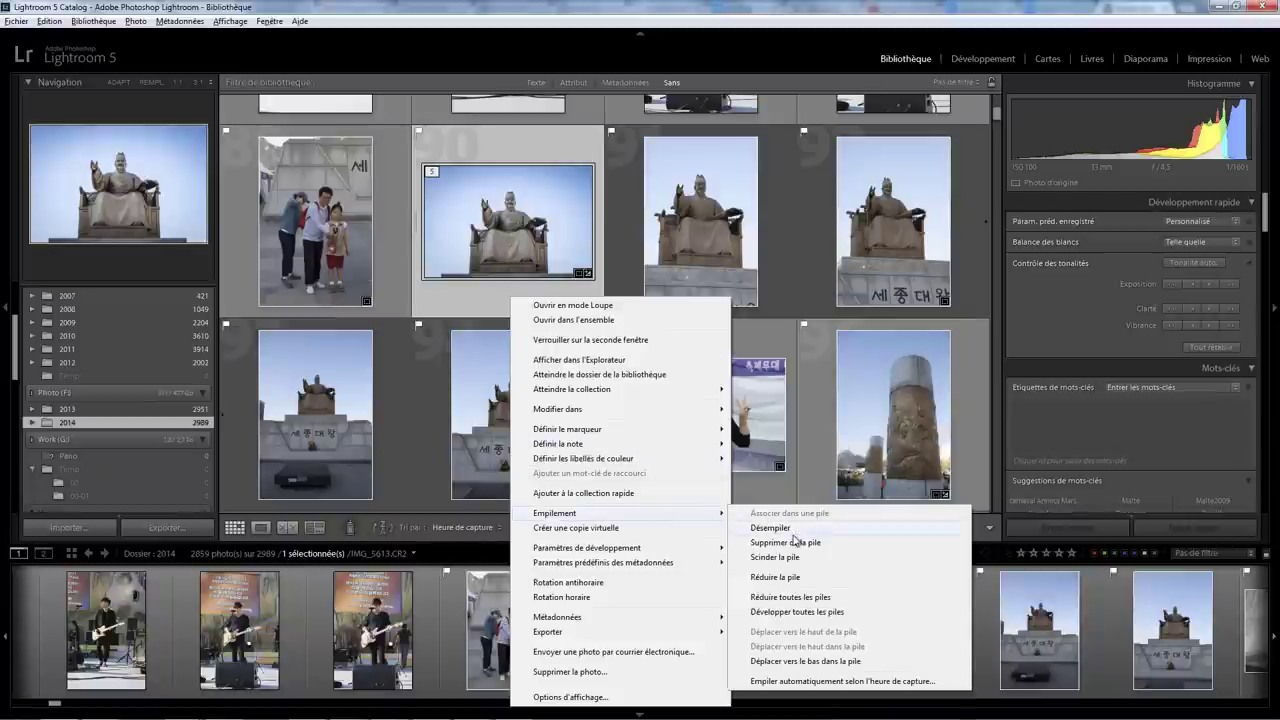
pyautogui.click(796, 548)
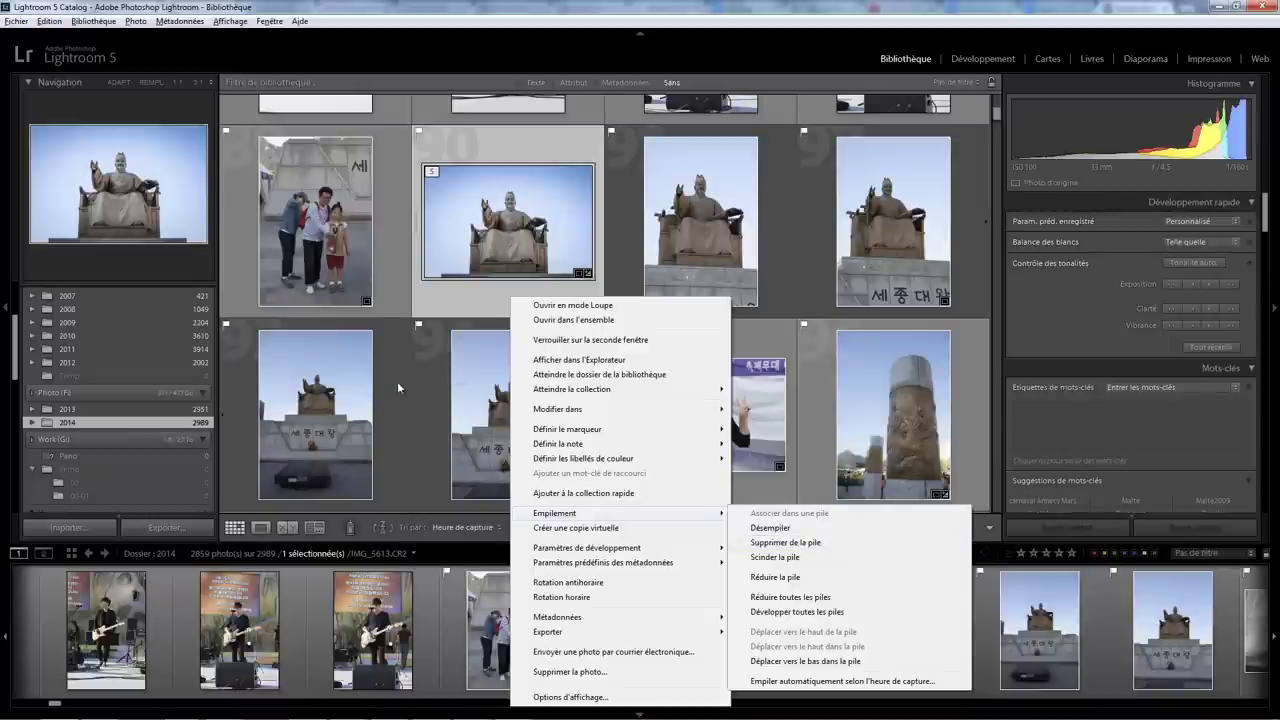
pyautogui.rightClick(430, 400)
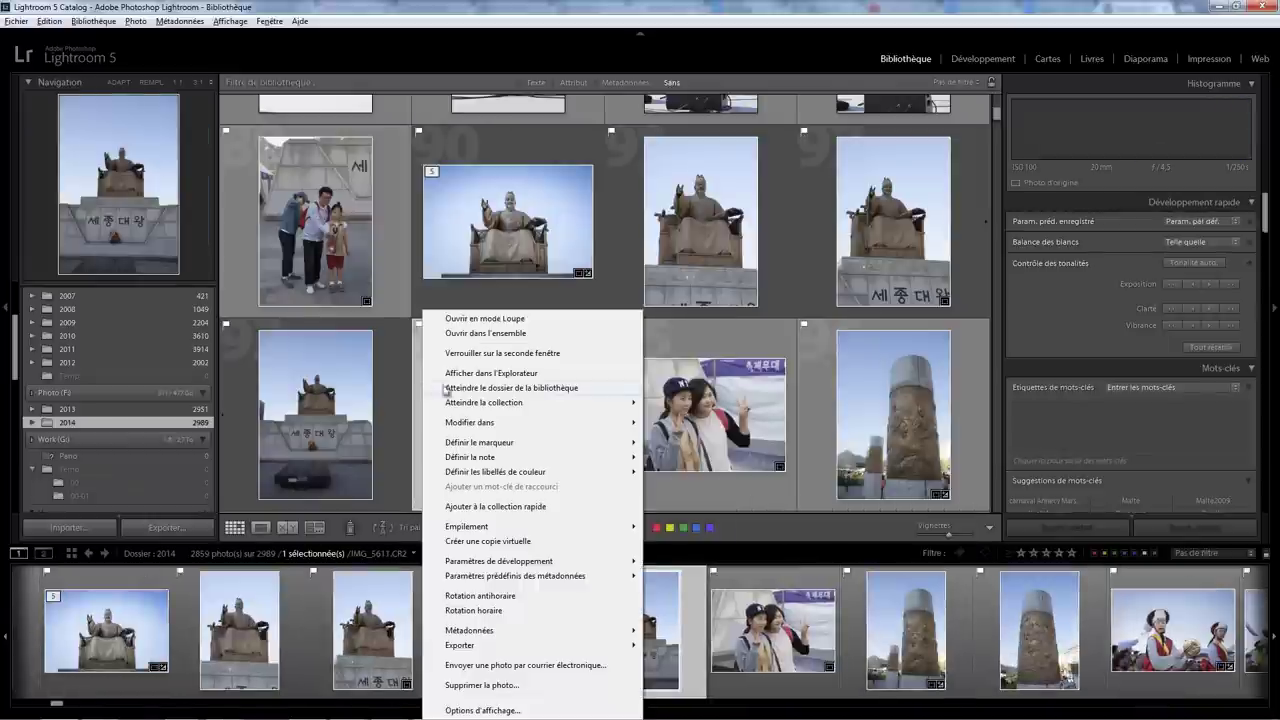
pyautogui.moveTo(466, 526)
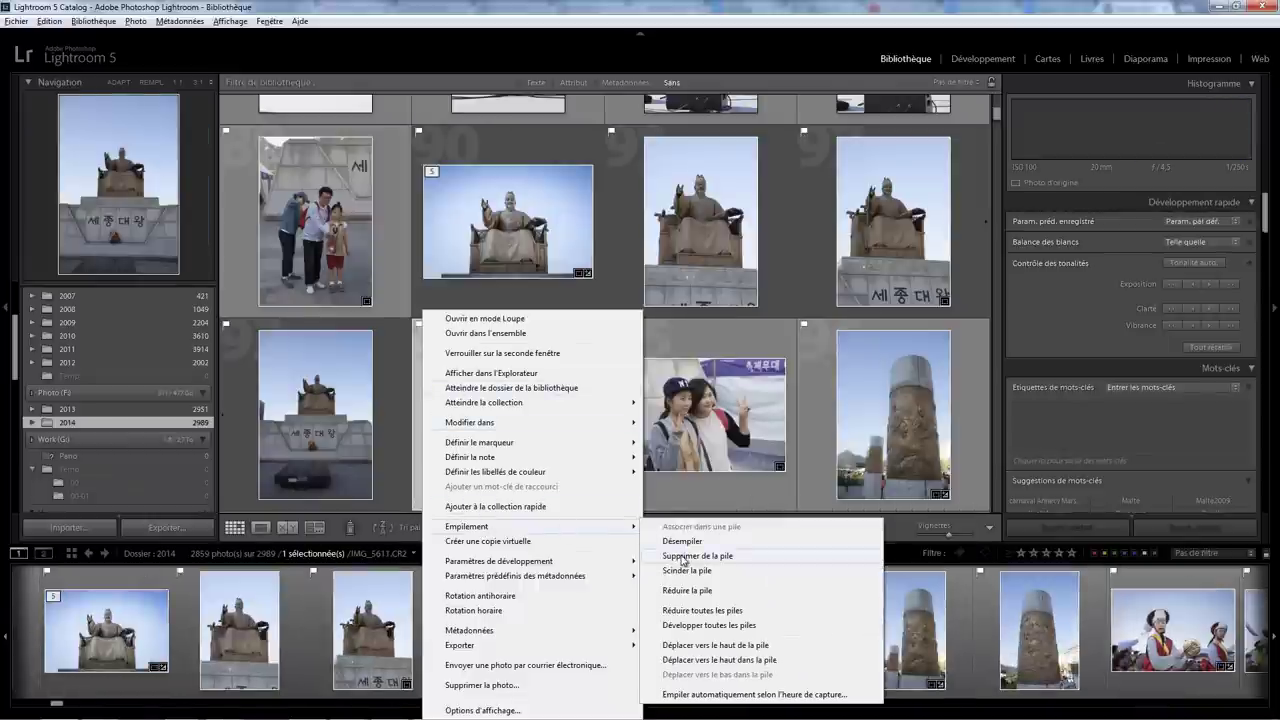
pyautogui.click(682, 556)
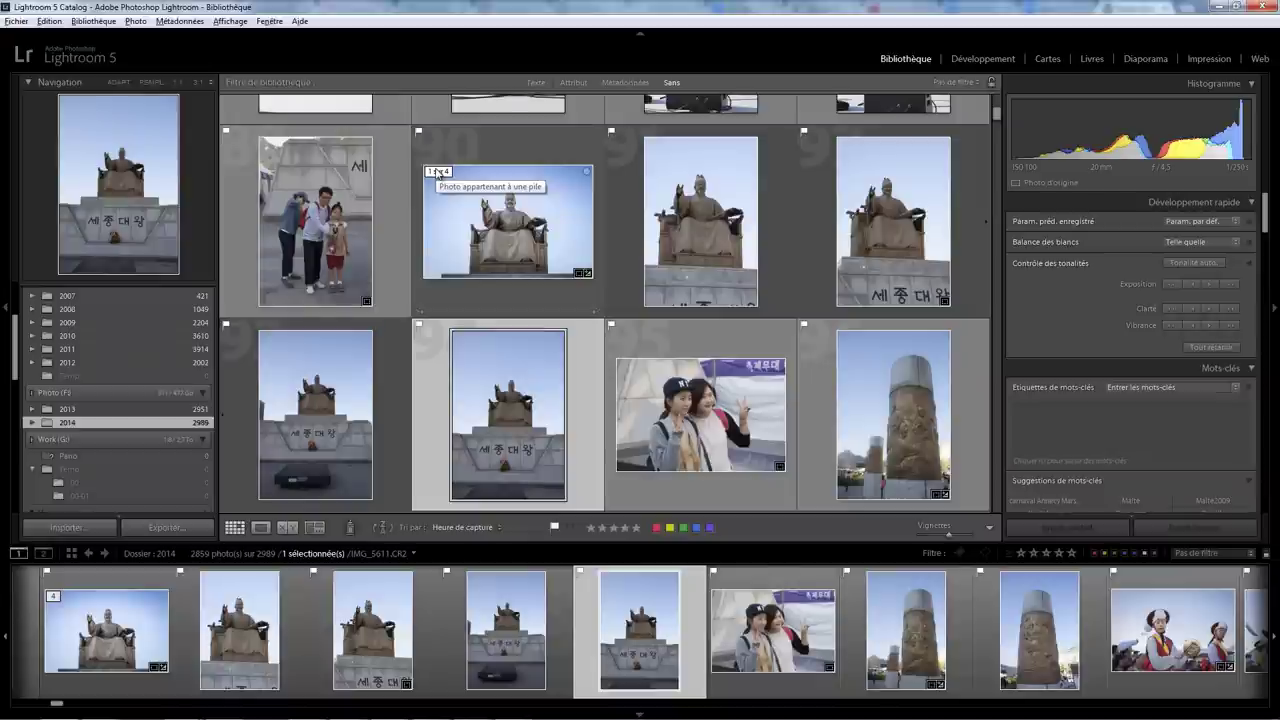
# - Collapse the four-photo statue stack and text-filter the library for 'panorama'
pyautogui.click(436, 173)
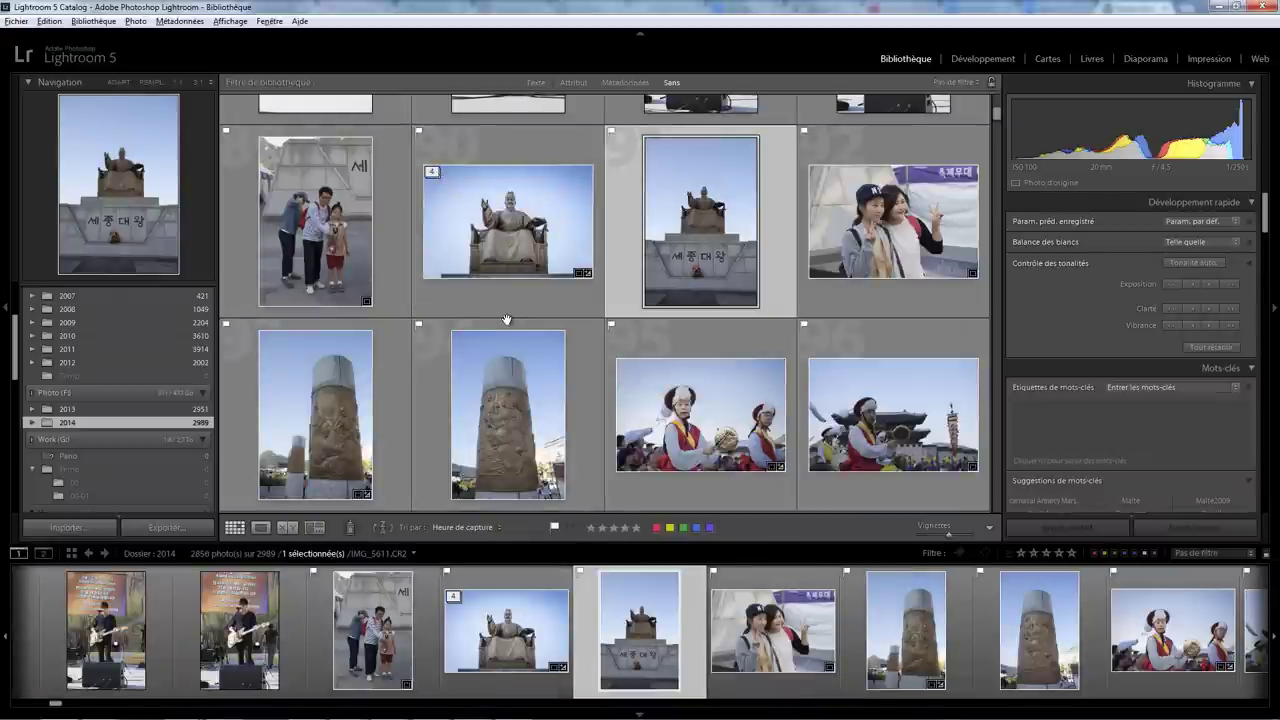
pyautogui.moveTo(700, 222)
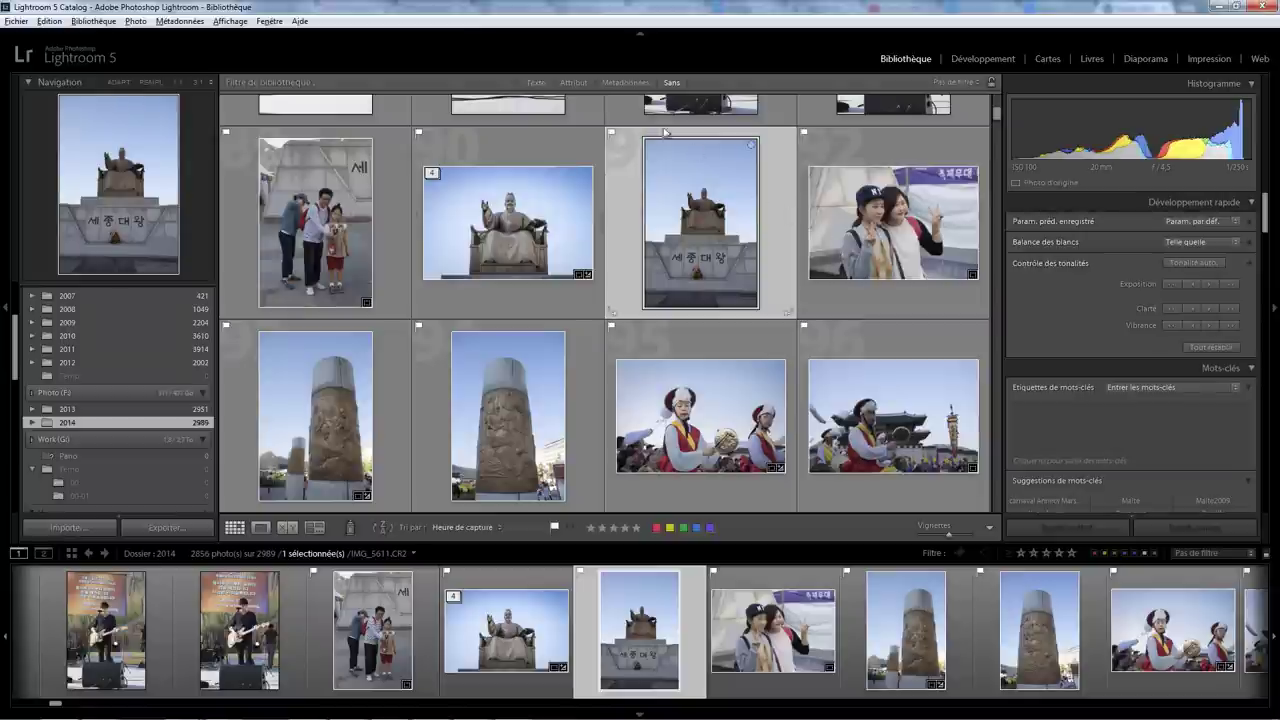
pyautogui.click(533, 79)
pyautogui.write('panorama')
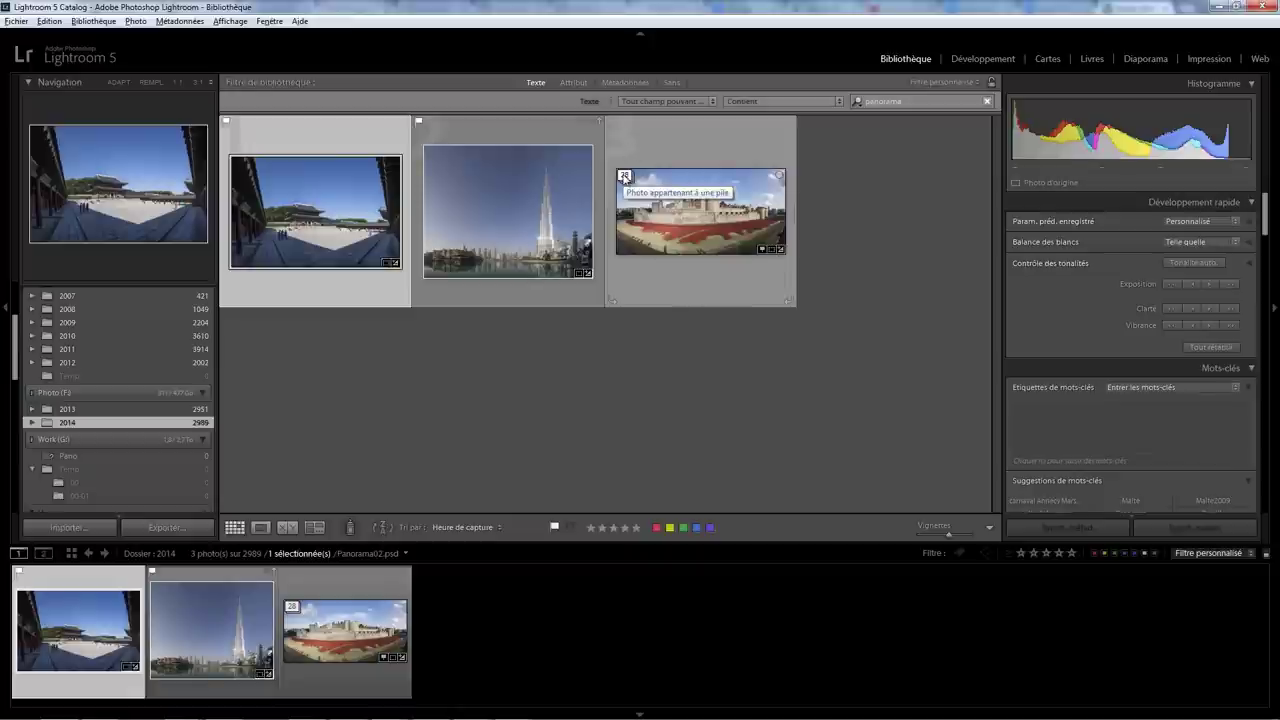
# - Go to the panorama's 2014-08-04 folder and expand its 28-photo stack
pyautogui.rightClick(697, 145)
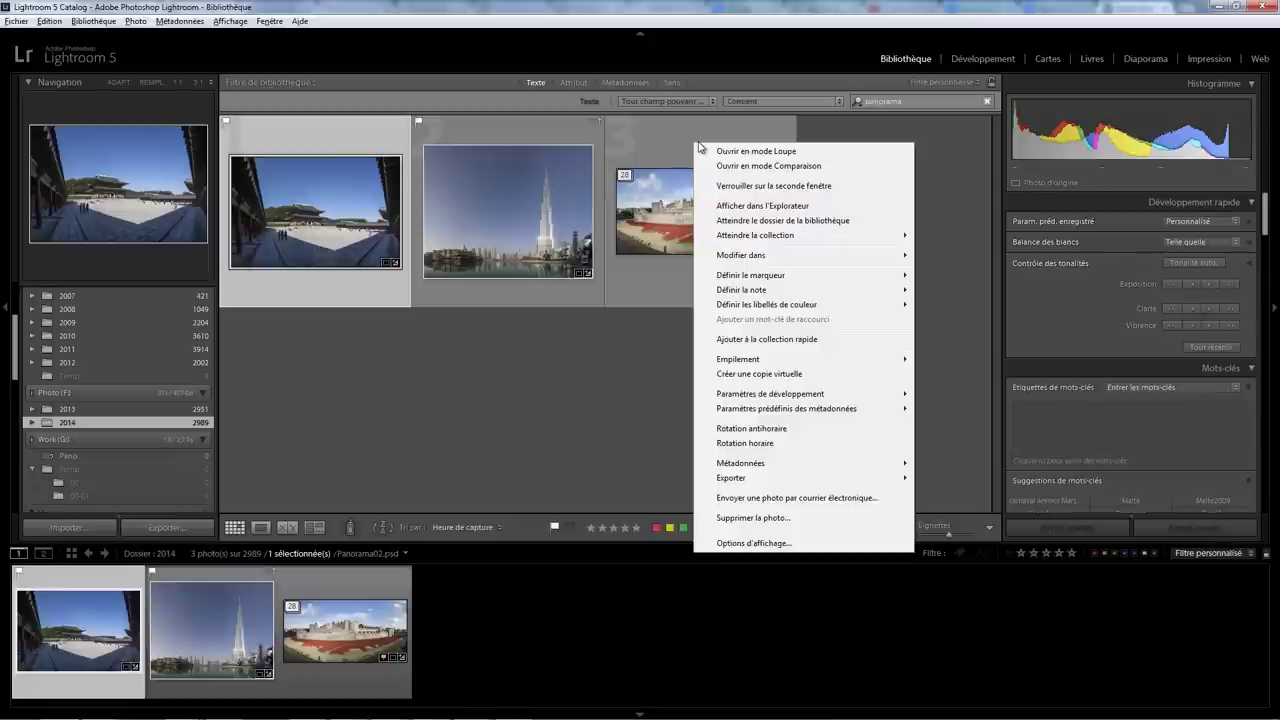
pyautogui.click(762, 221)
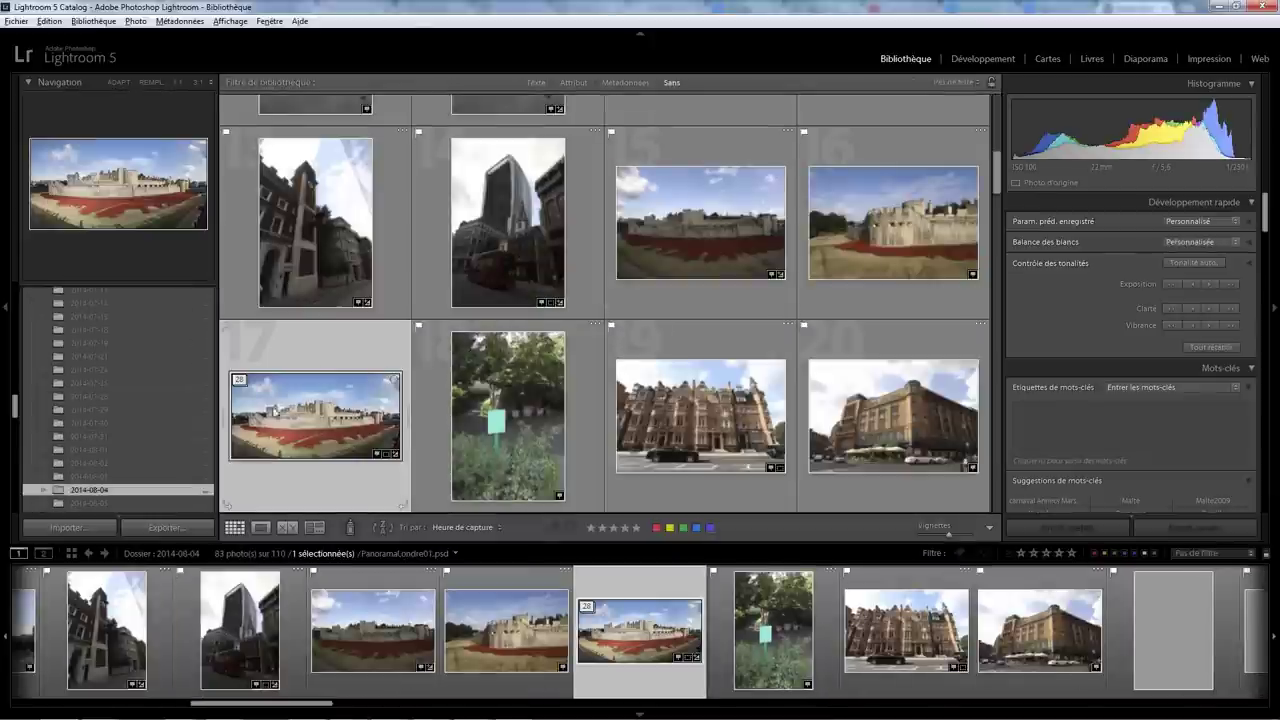
pyautogui.click(239, 382)
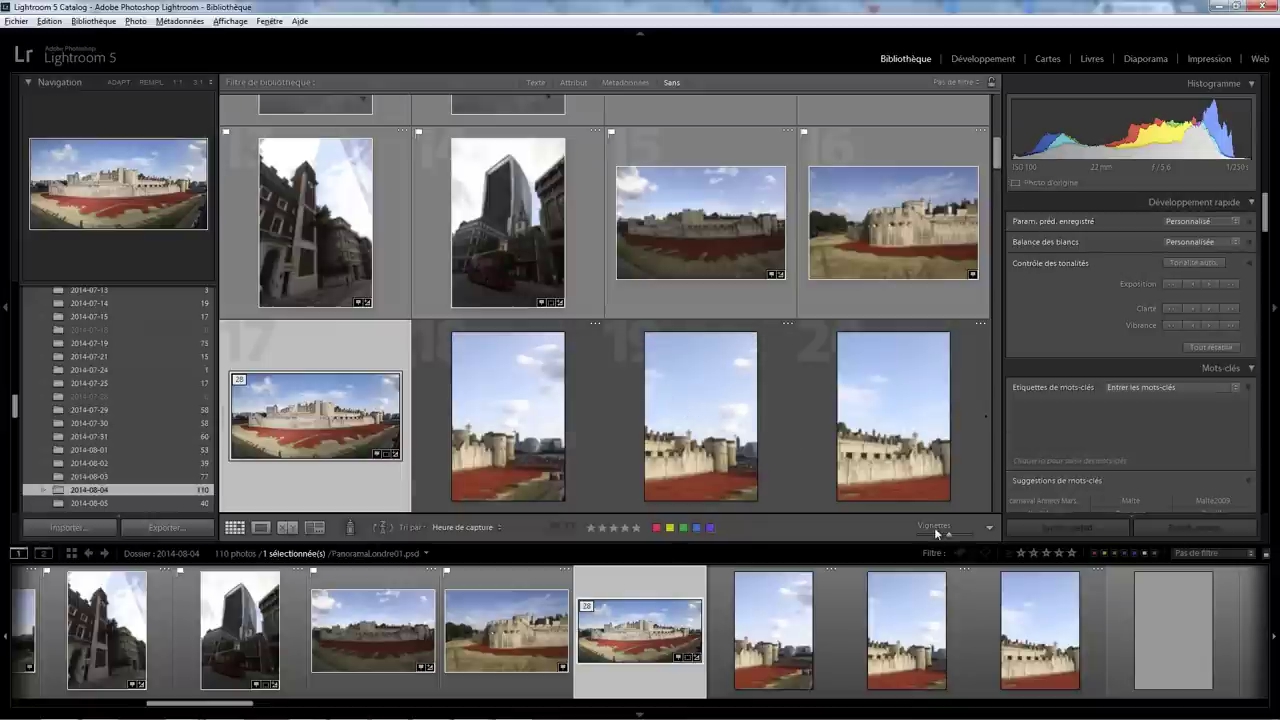
# - Shrink thumbnails to six per row, scroll through the Tower shots, then collapse the stack
pyautogui.moveTo(945, 535); pyautogui.dragTo(937, 535)
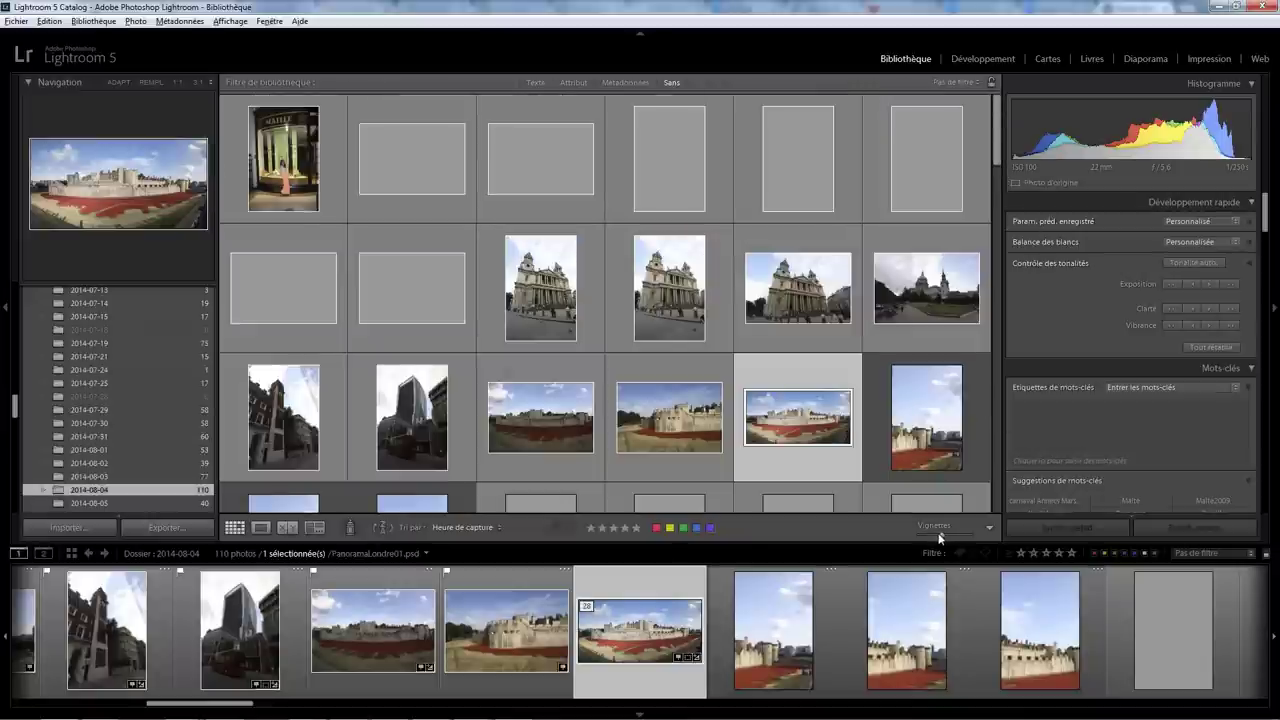
pyautogui.scroll(-1, 780, 417)
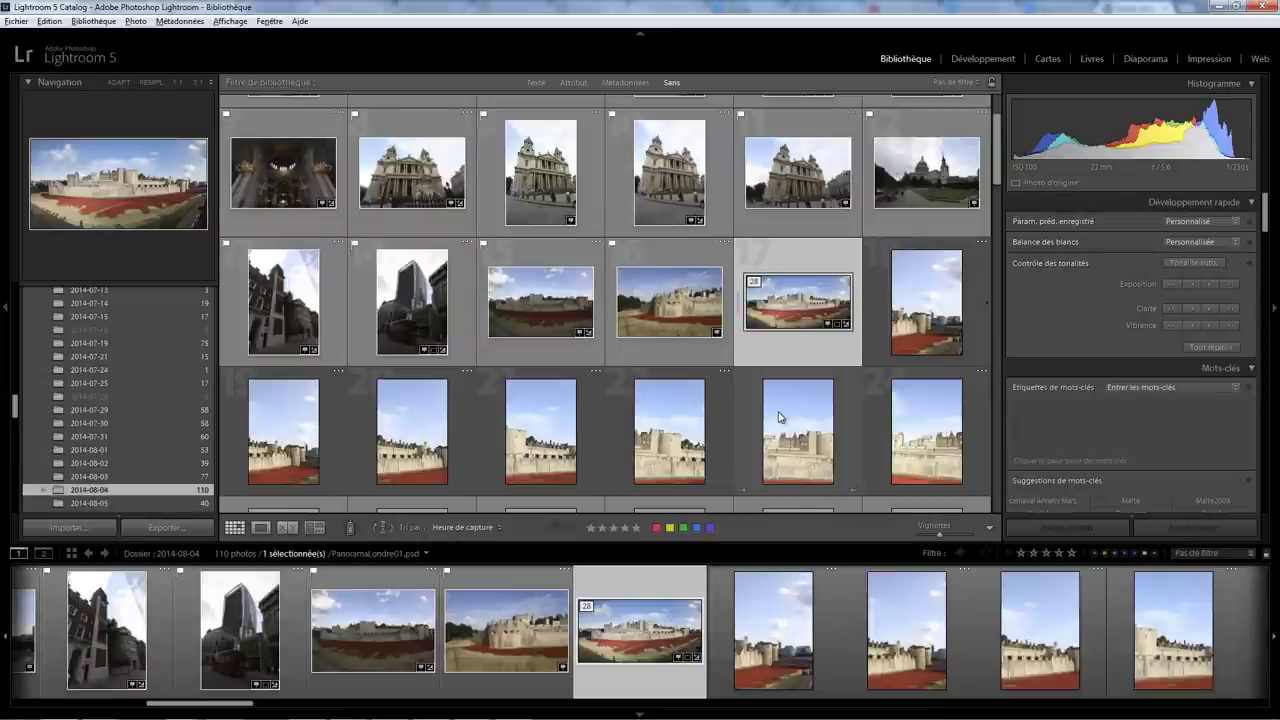
pyautogui.scroll(-1, 780, 417)
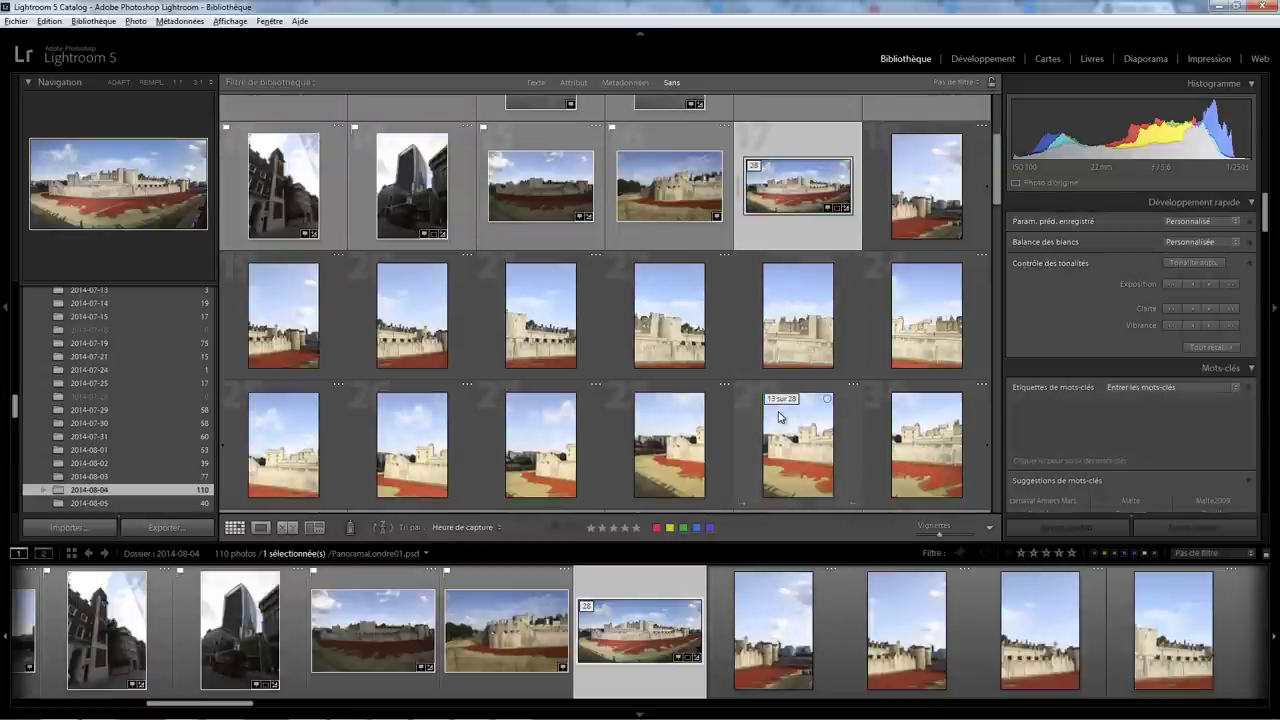
pyautogui.click(761, 166)
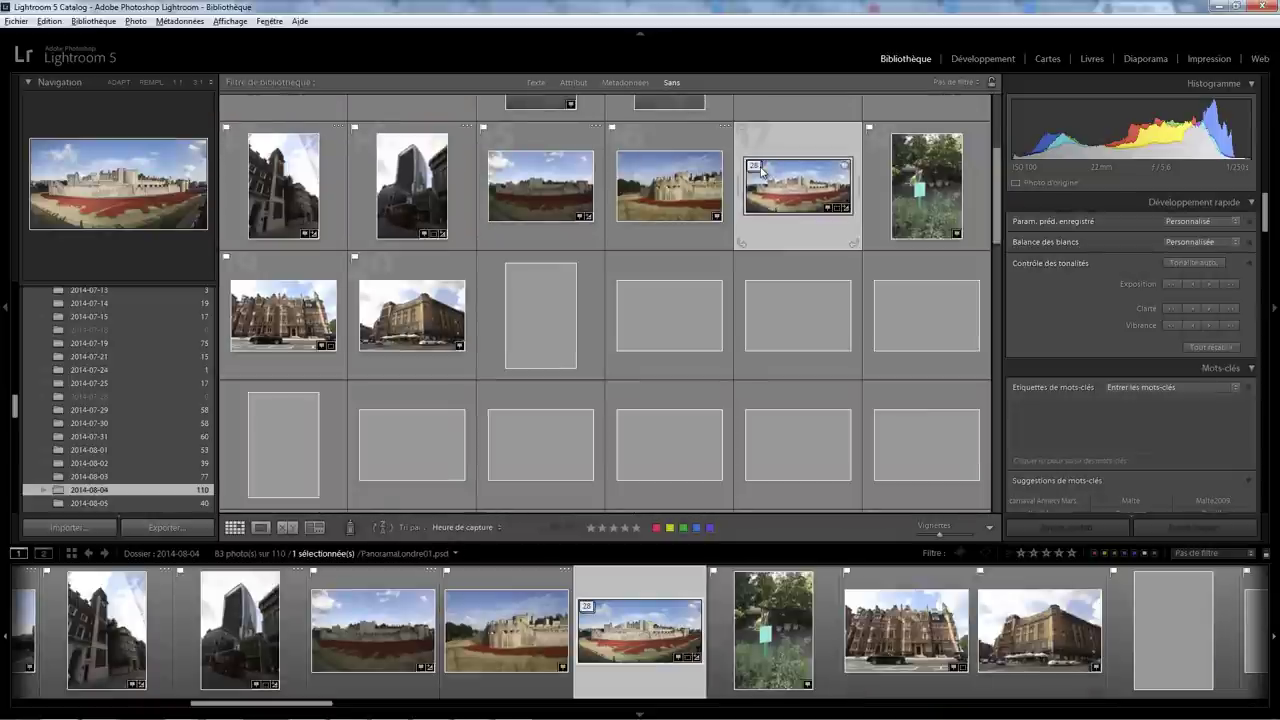